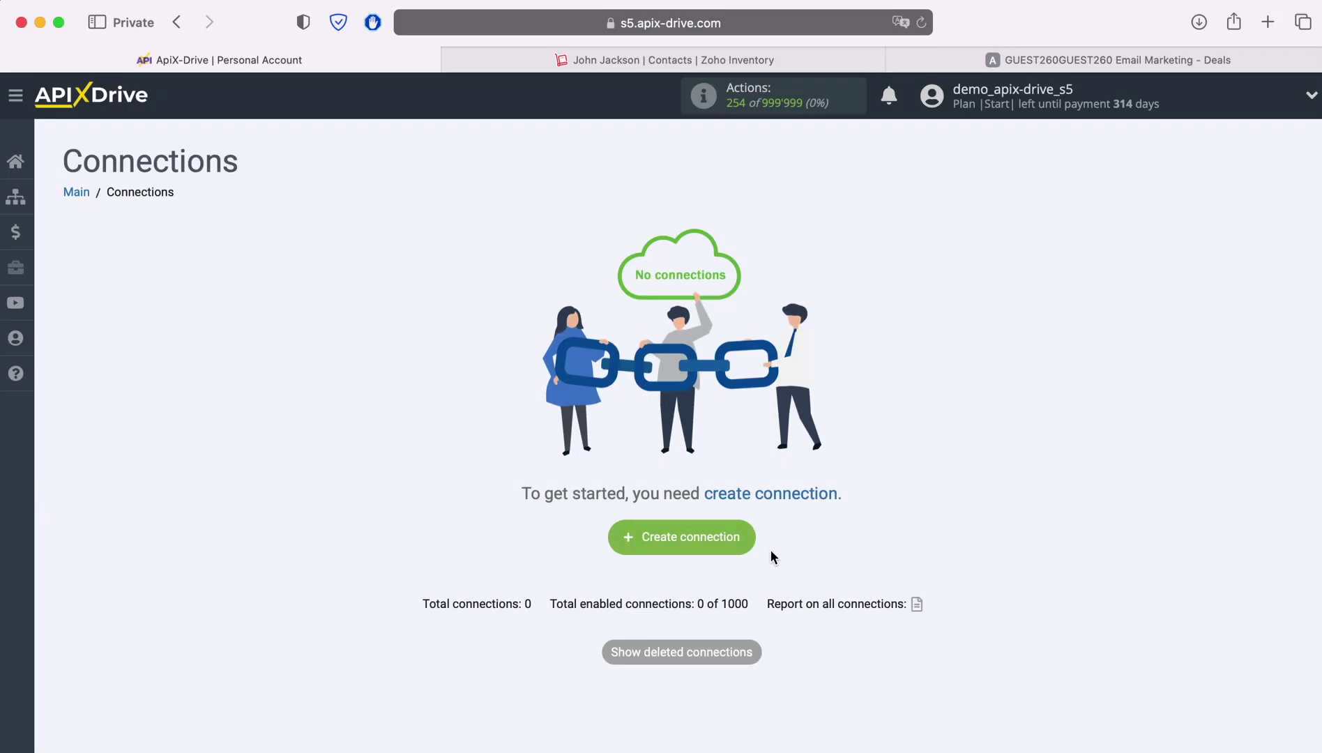
Start a new connection with ZOHO Inventory as the source system.
click(742, 533)
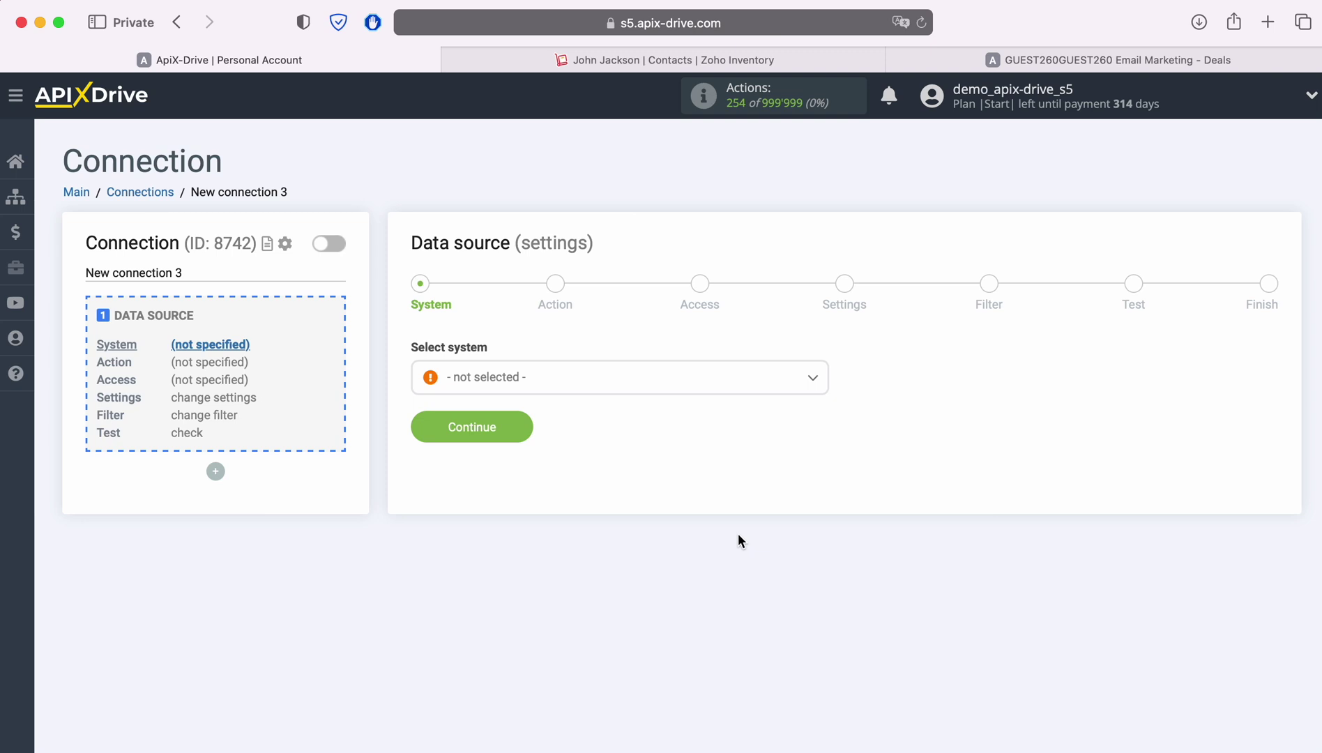
click(590, 386)
scroll(736, 524, down, 10)
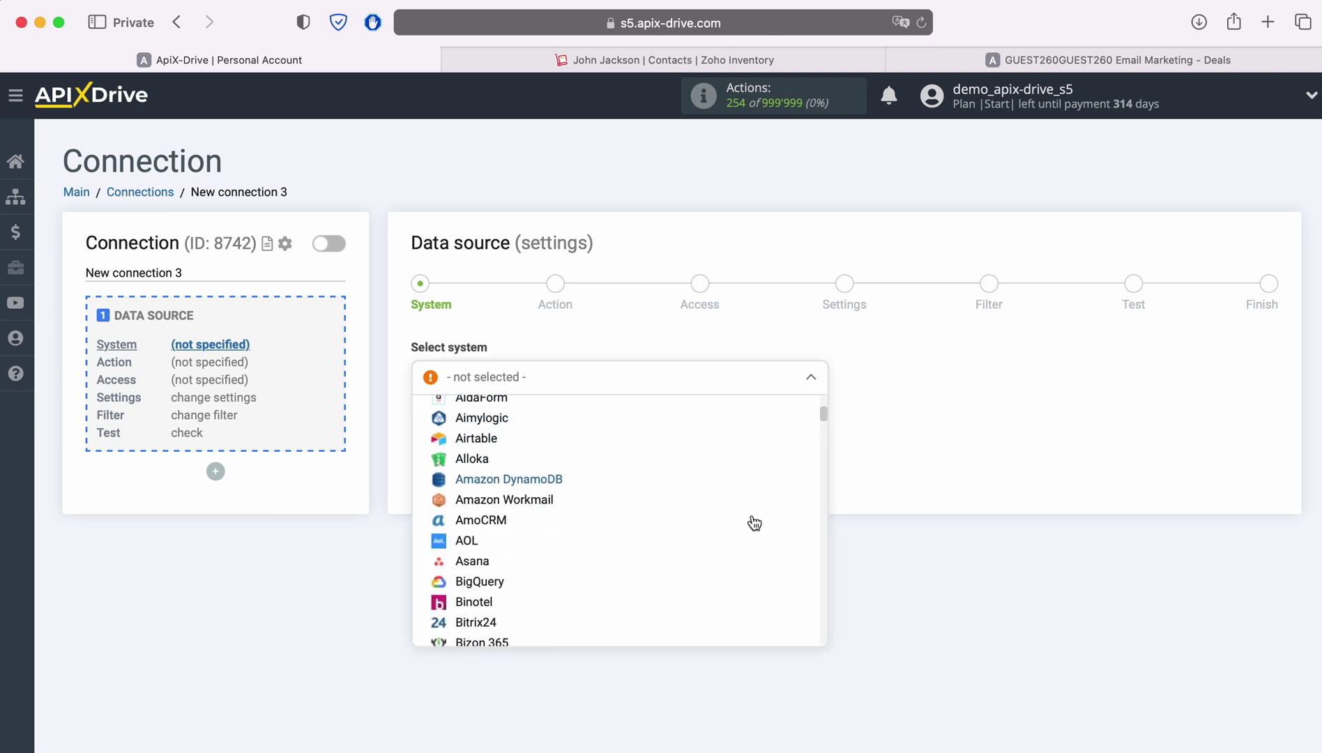
scroll(743, 519, down, 15)
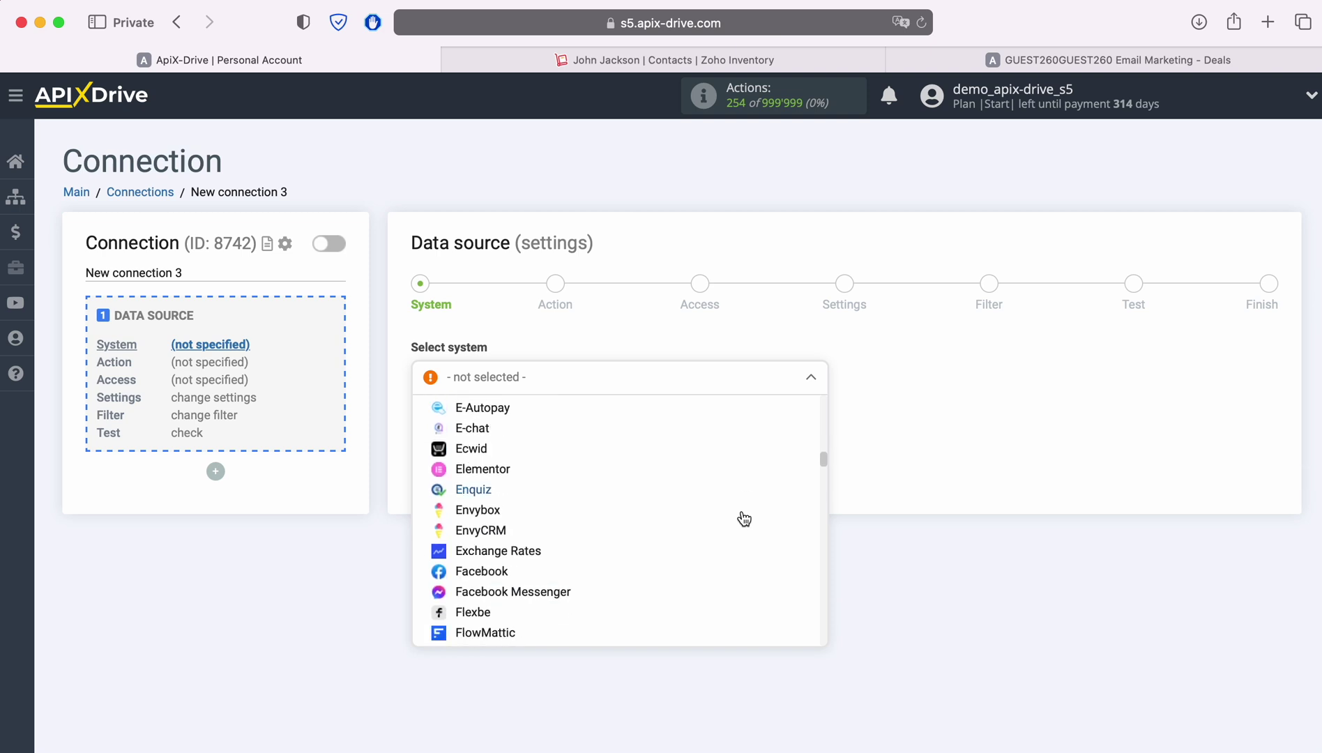
scroll(743, 519, down, 15)
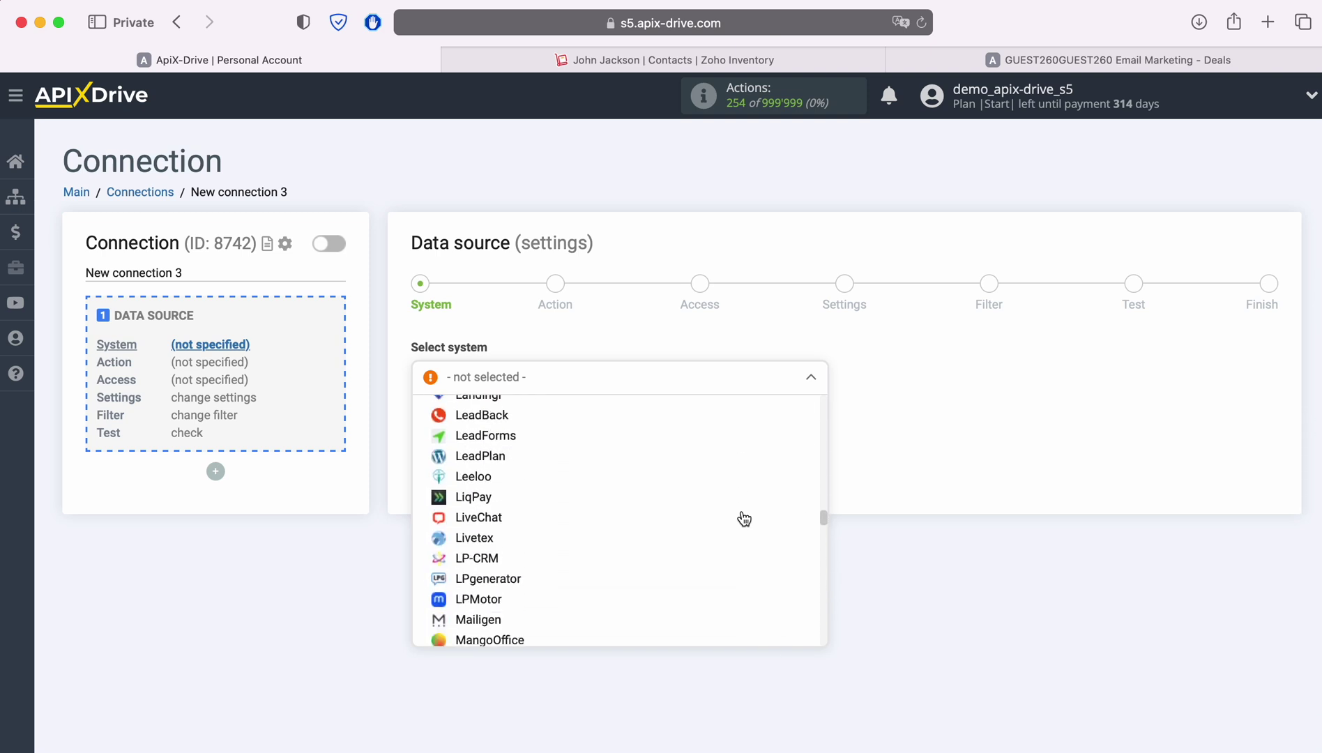
scroll(744, 519, down, 15)
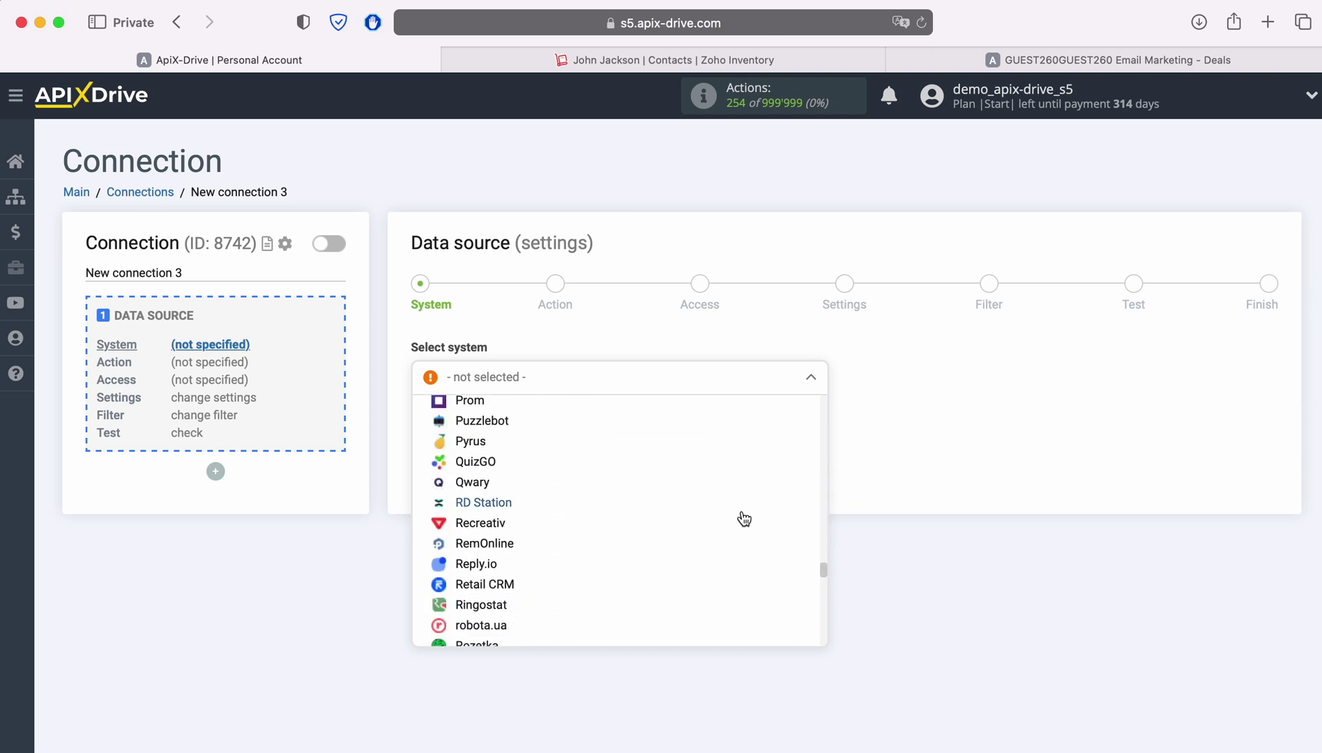
scroll(743, 519, down, 15)
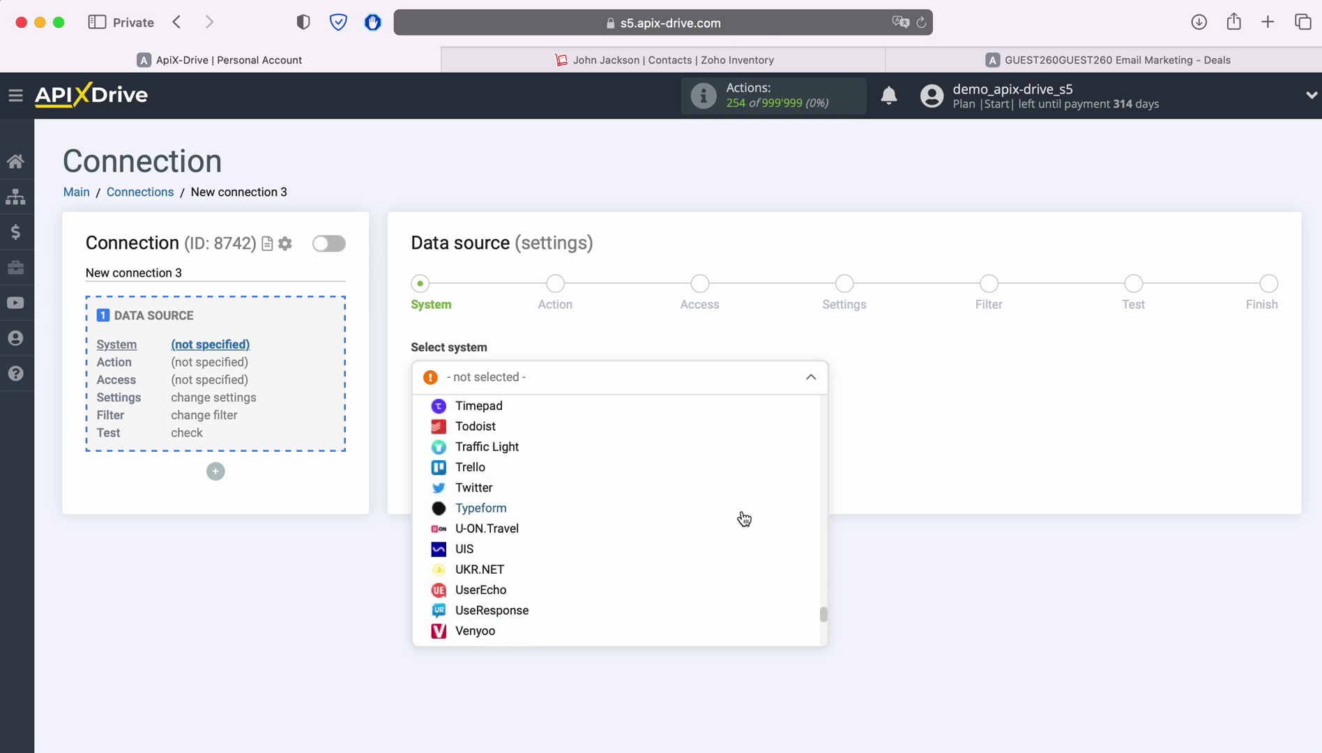
scroll(744, 519, down, 2)
click(540, 618)
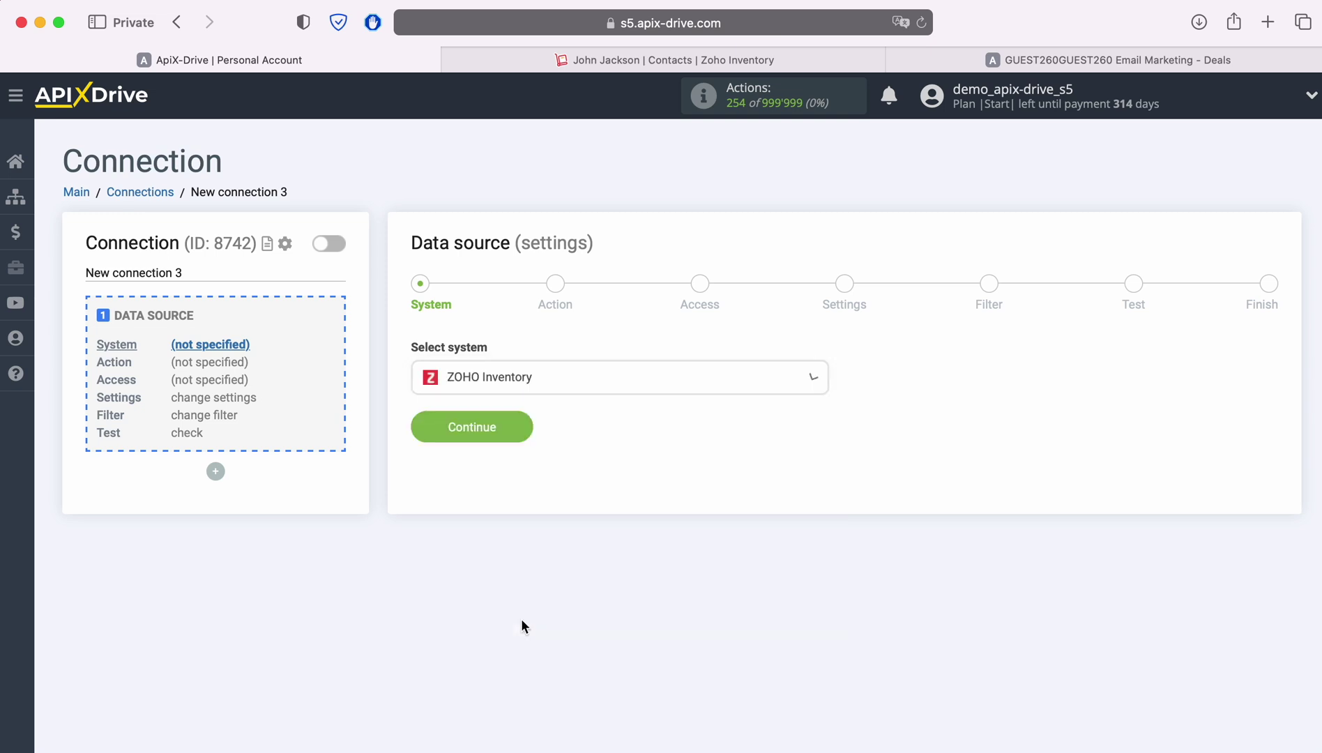
click(525, 431)
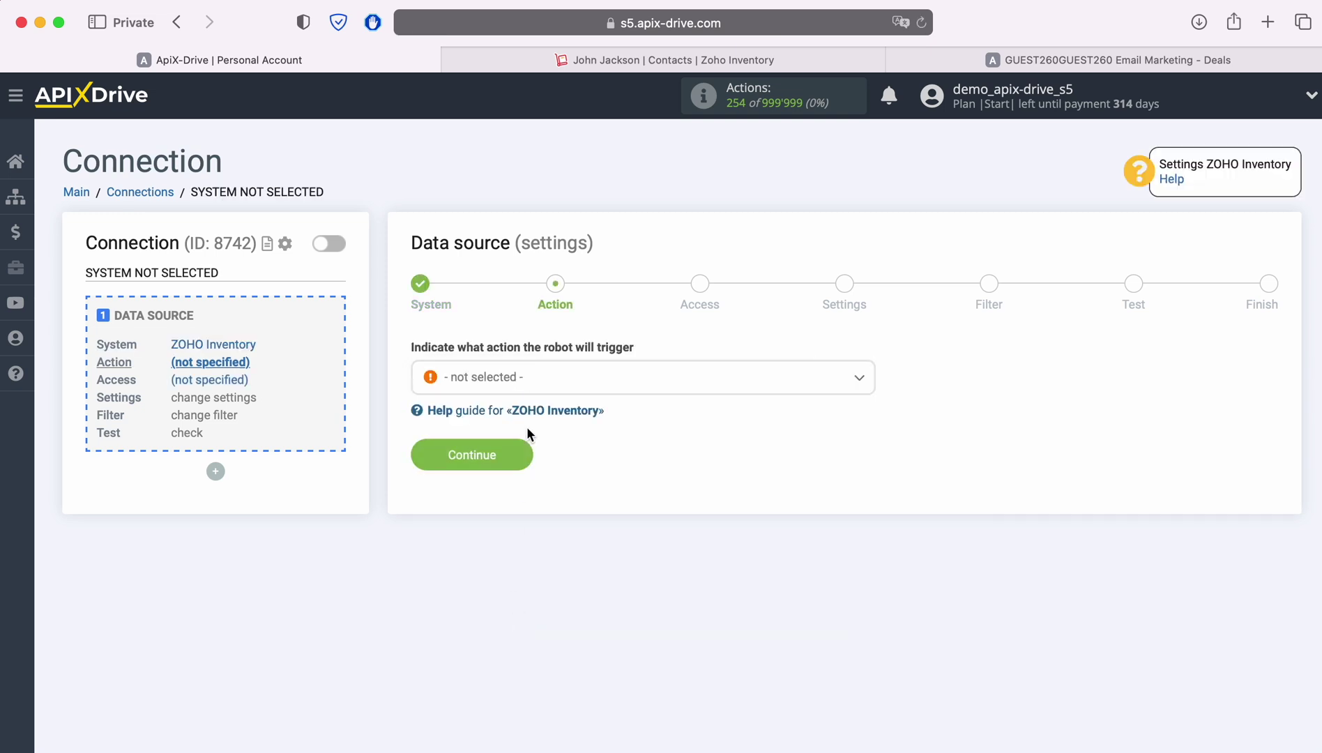
Set the source action to Get CONTACTS (new).
click(653, 391)
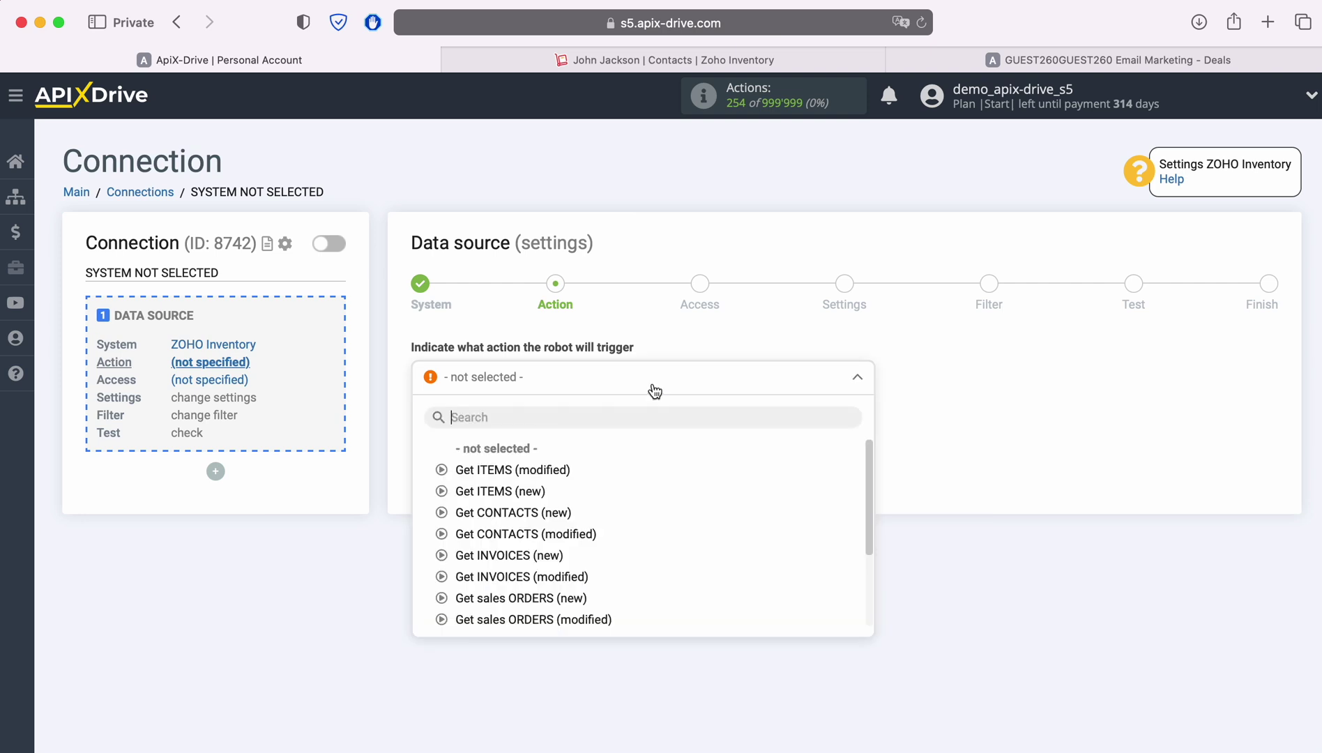
click(546, 512)
click(517, 454)
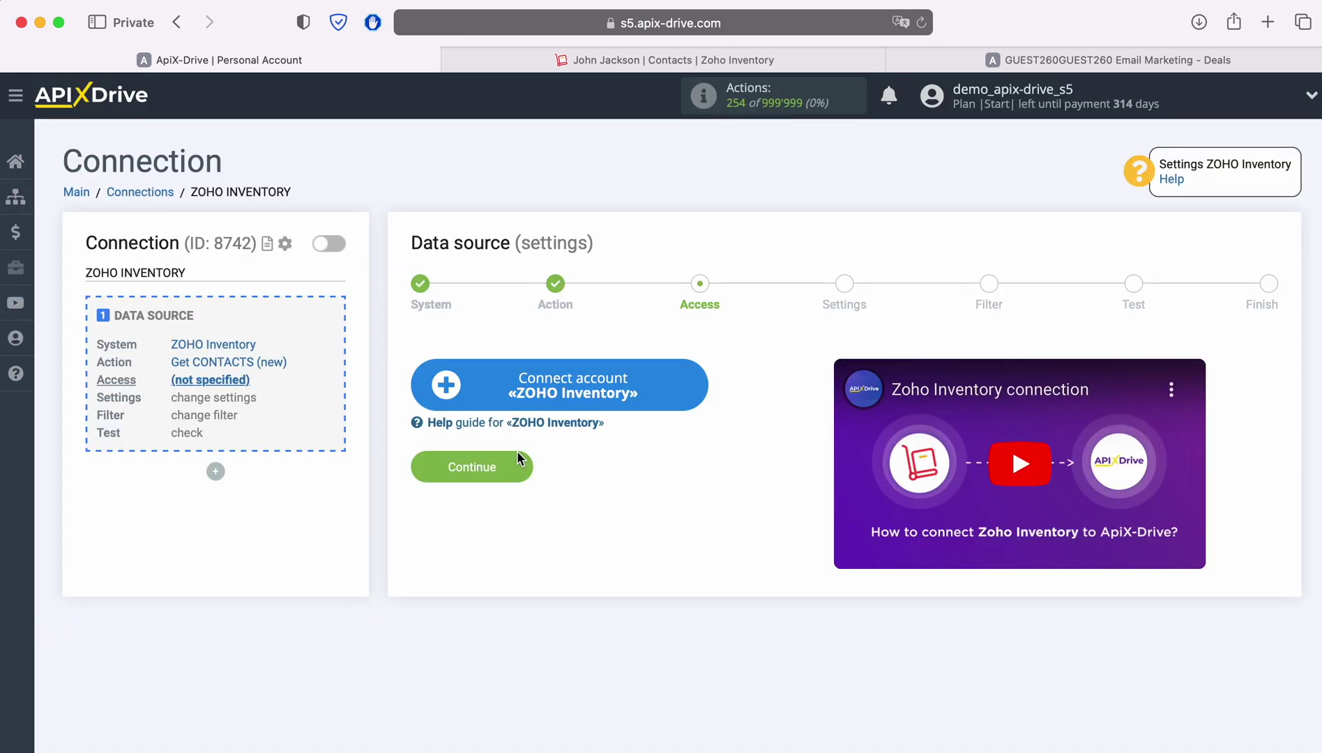
Sign in to Zoho with the account e-mail and saved password, then accept ApiX Drive's access request.
click(694, 380)
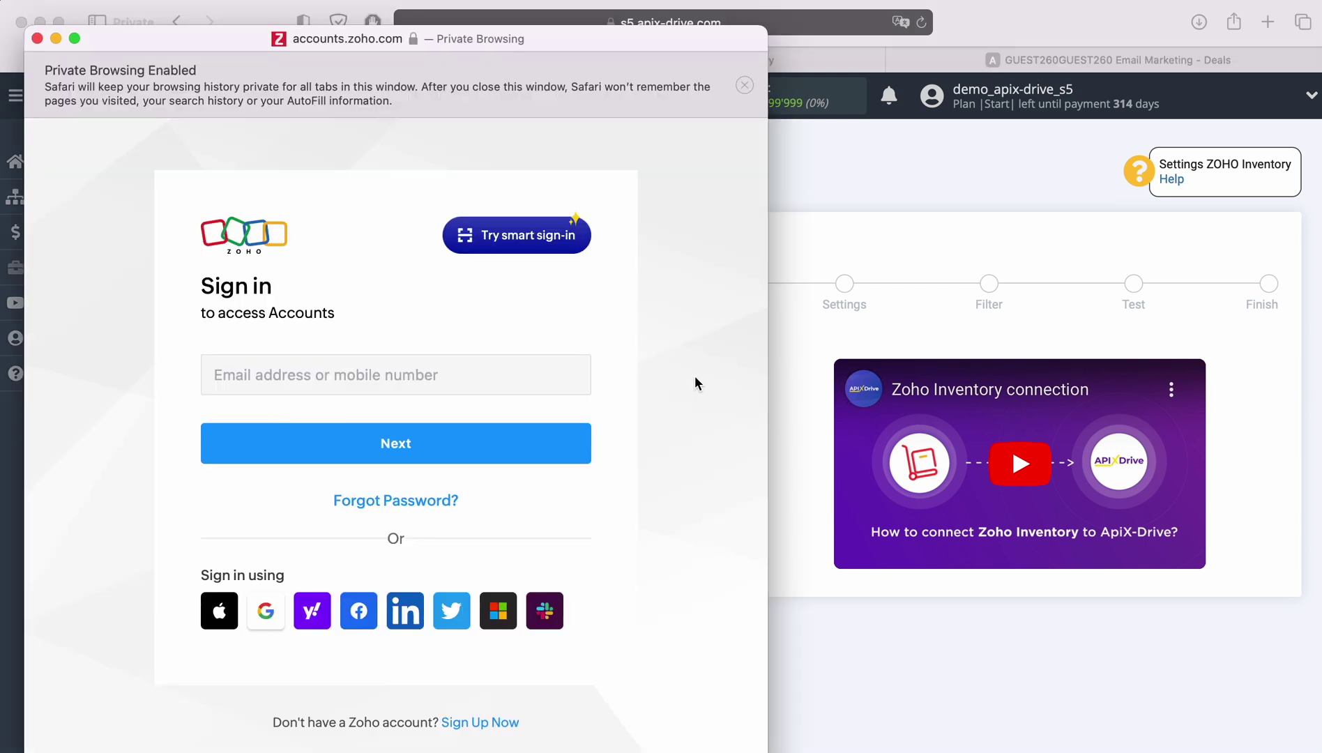
click(414, 369)
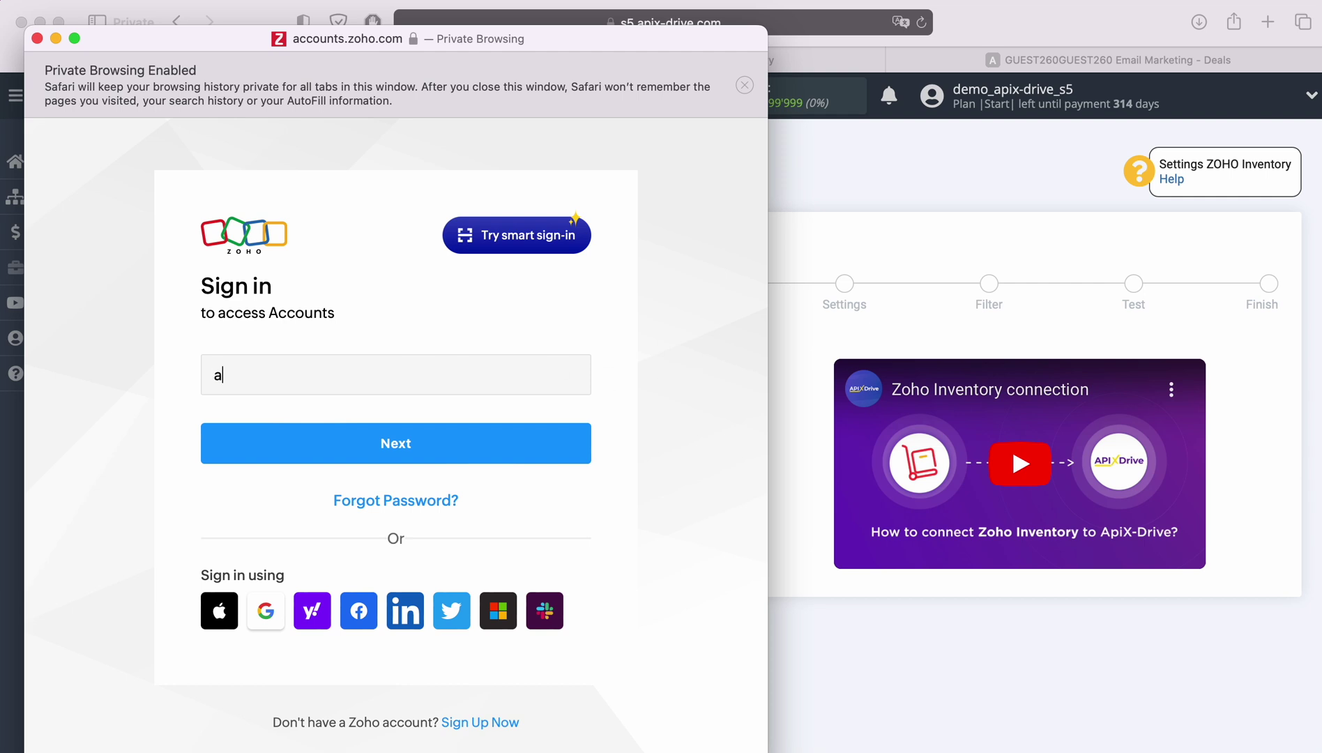
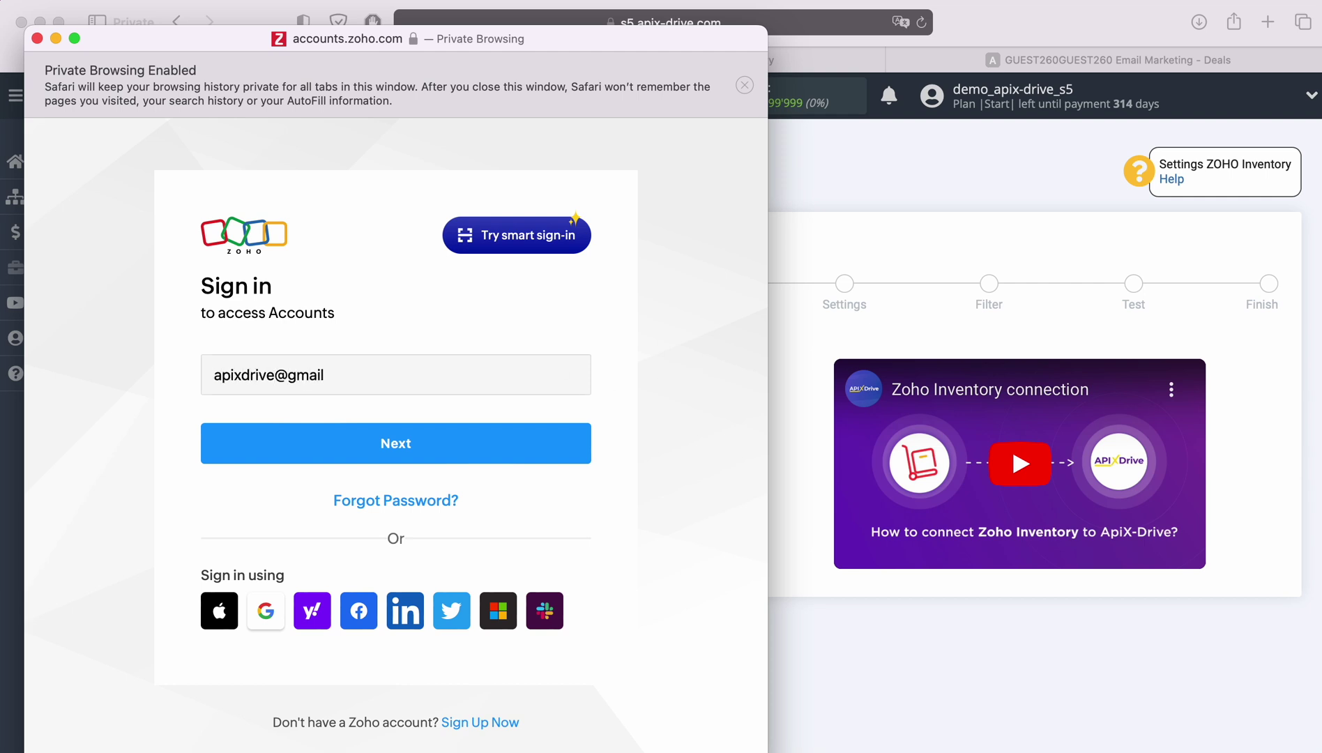
key(Return)
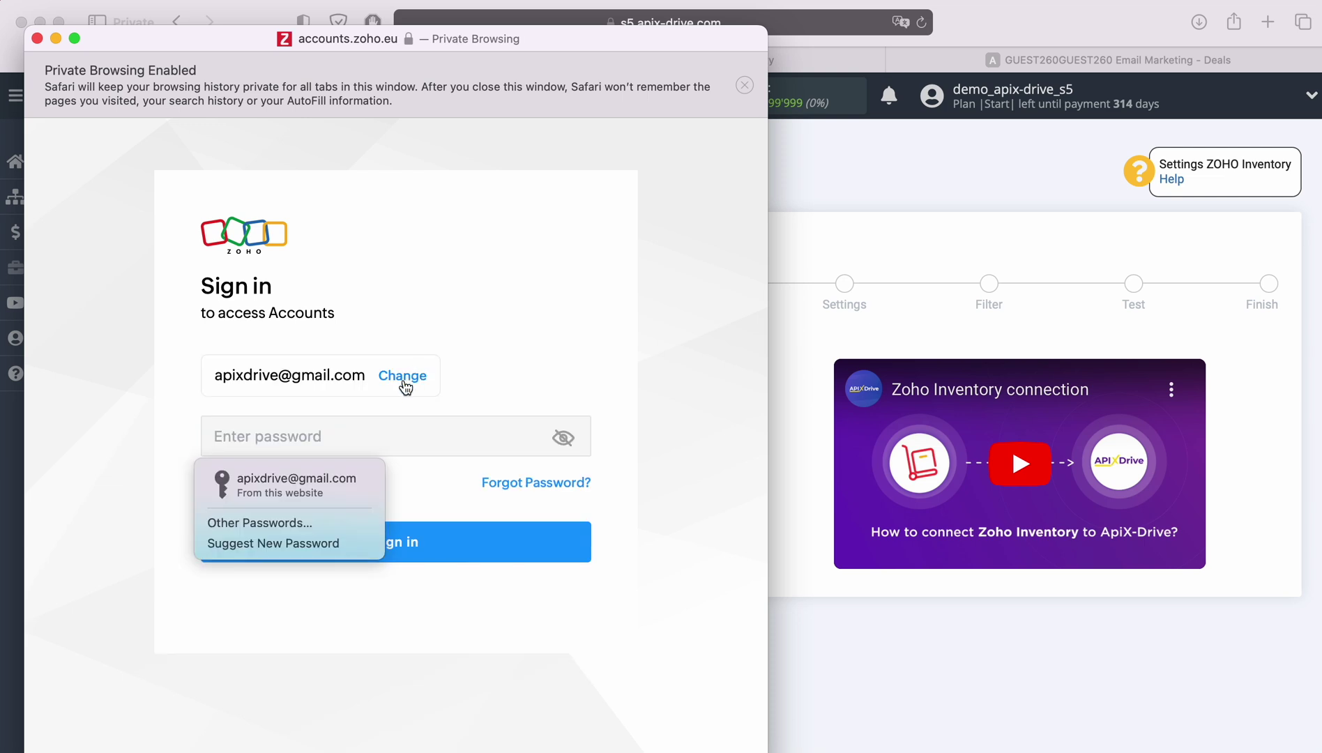
click(333, 479)
click(454, 545)
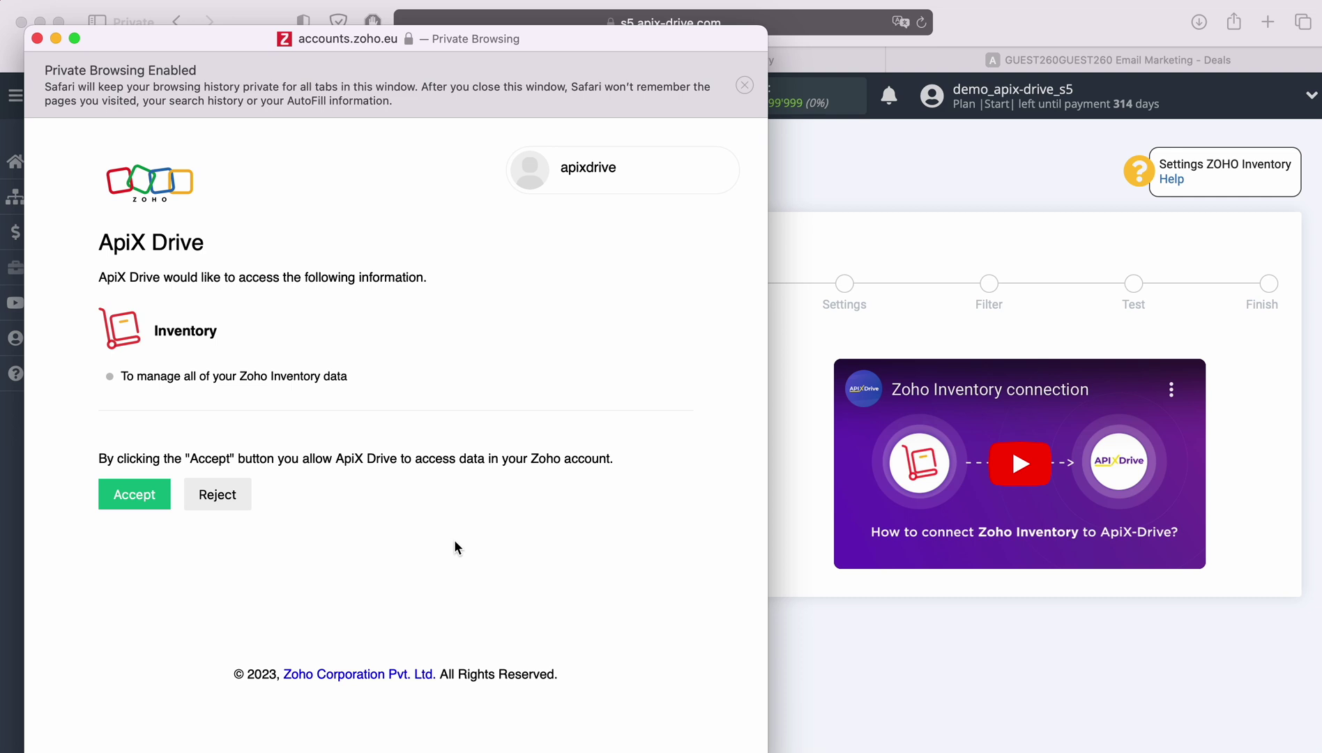
click(154, 497)
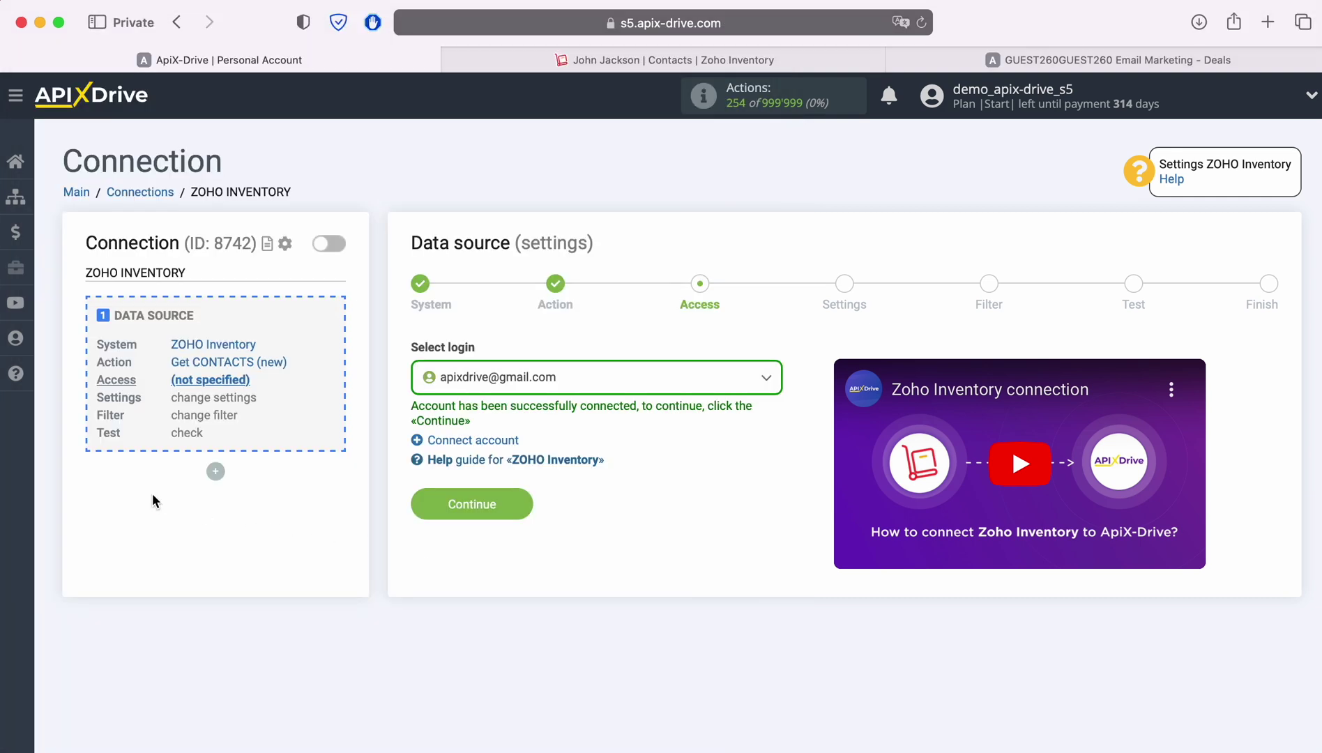
Select the connected Zoho Inventory account as the source login.
click(667, 377)
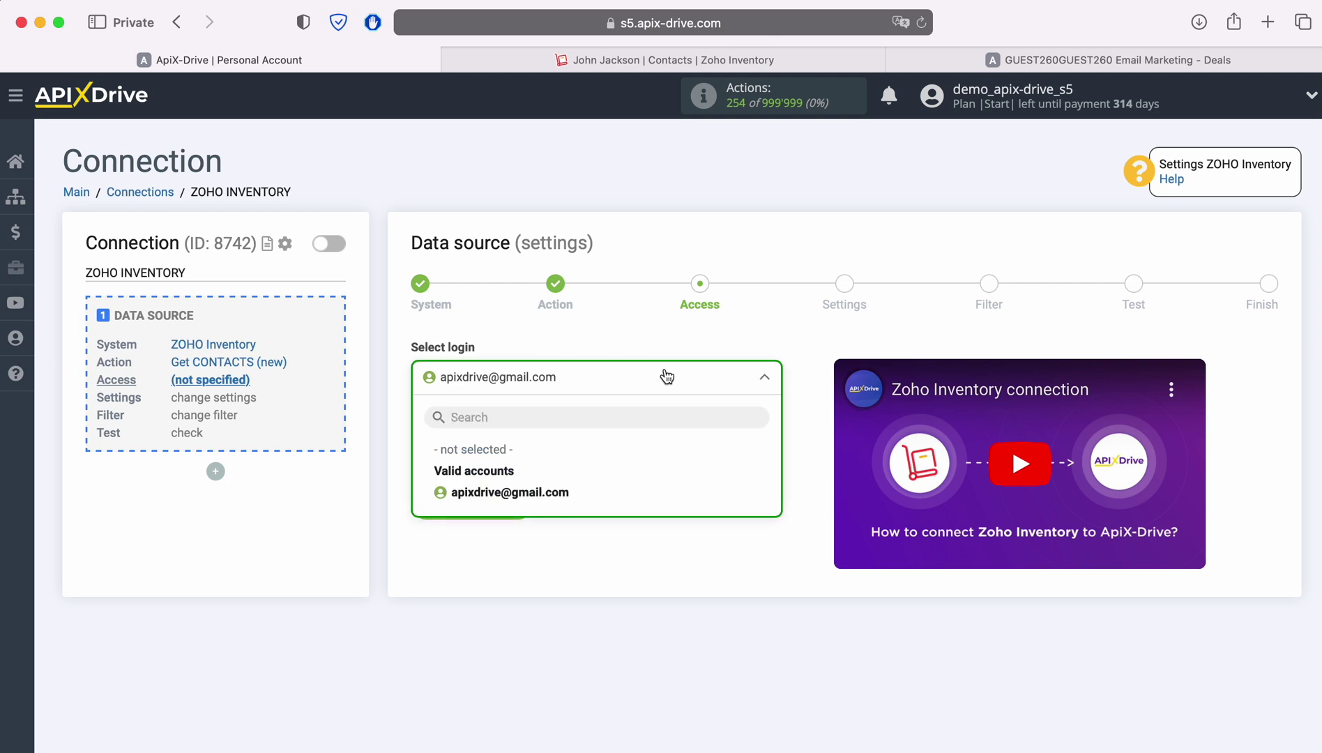
click(551, 488)
click(528, 503)
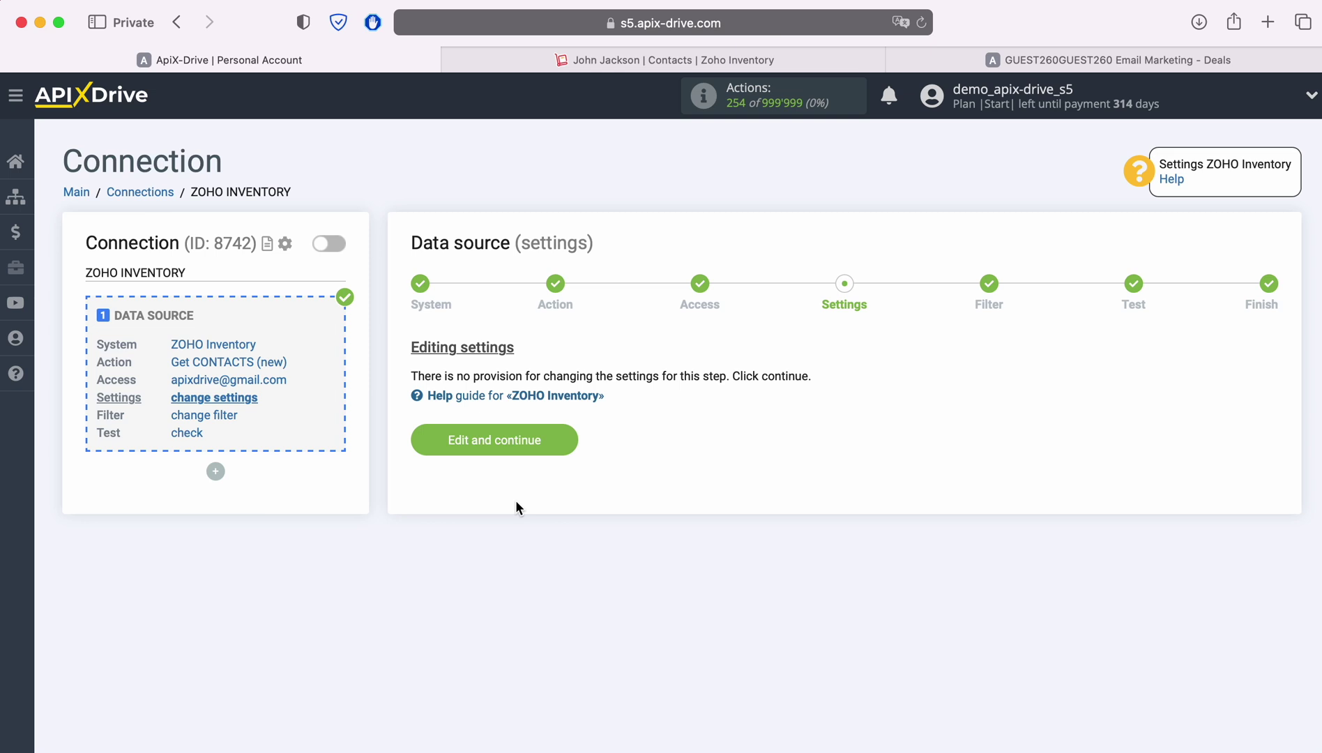
Skip settings and filter, review the sample contact data, and finish the source.
click(568, 437)
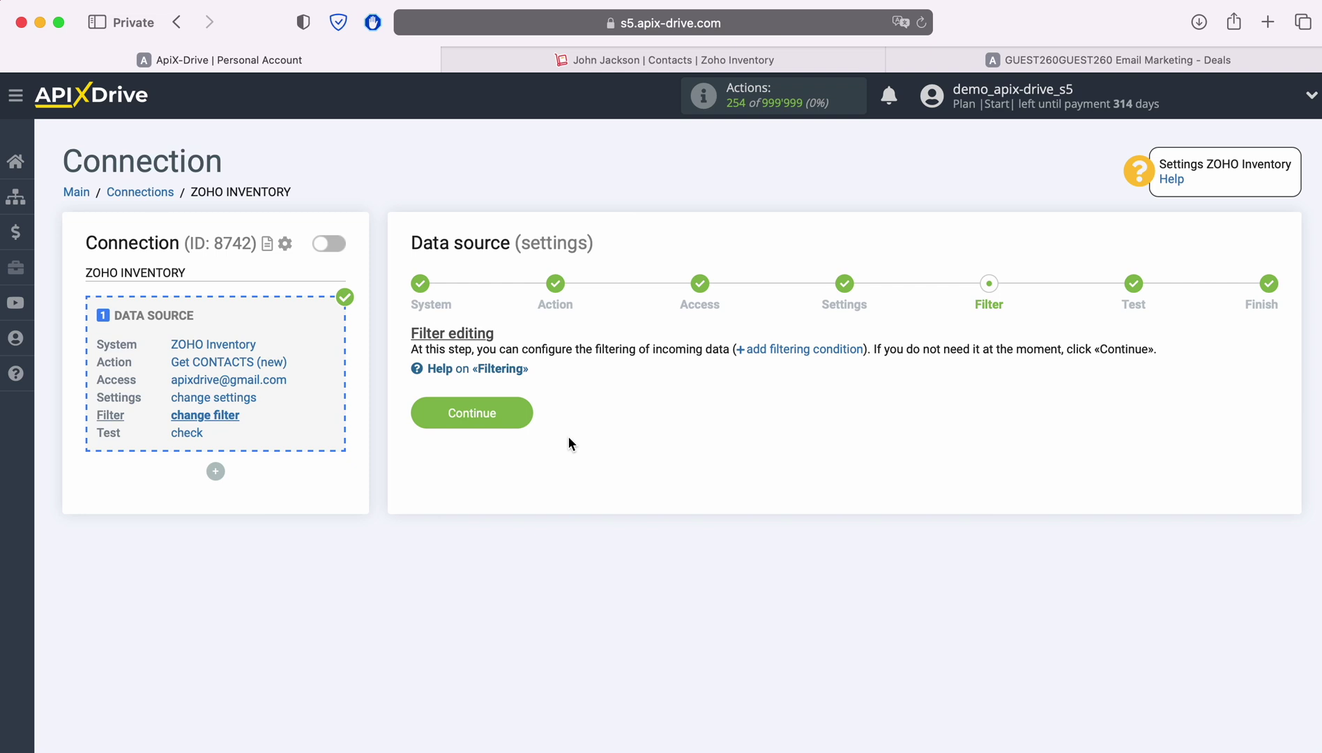
click(520, 413)
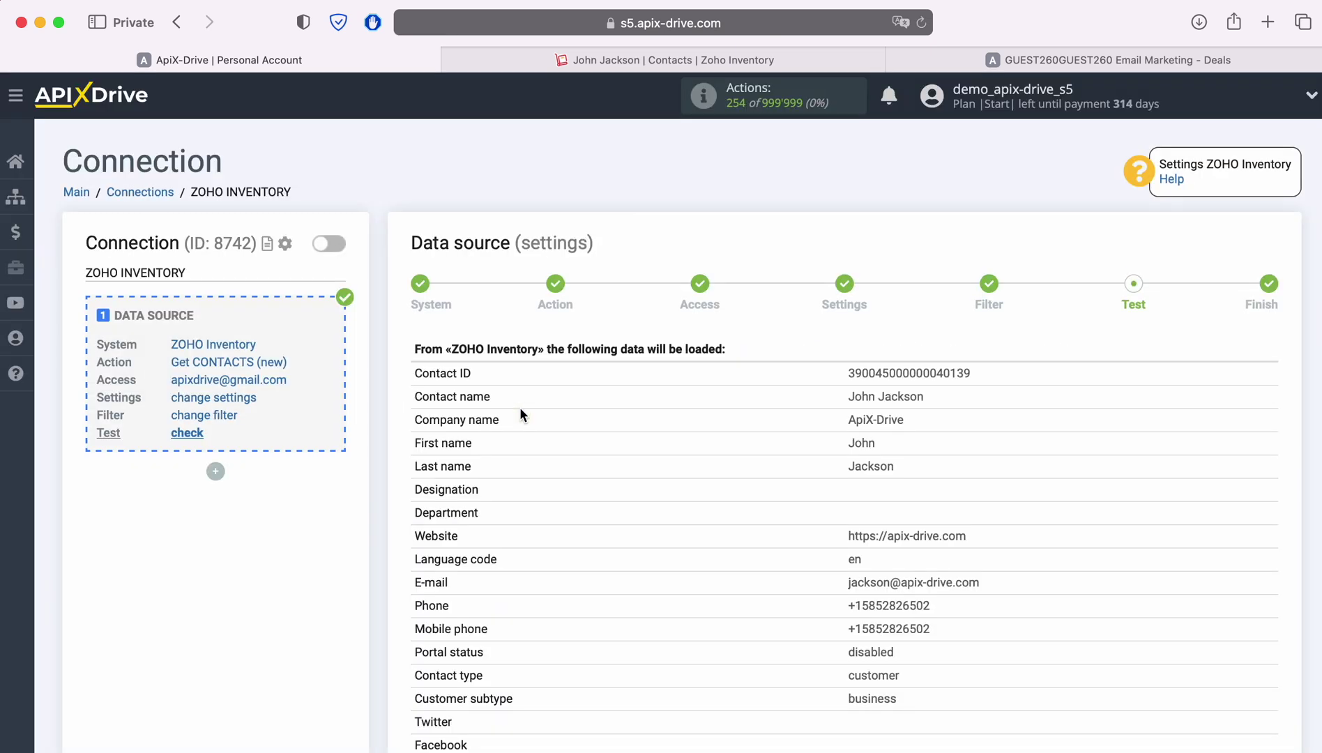
scroll(519, 407, down, 8)
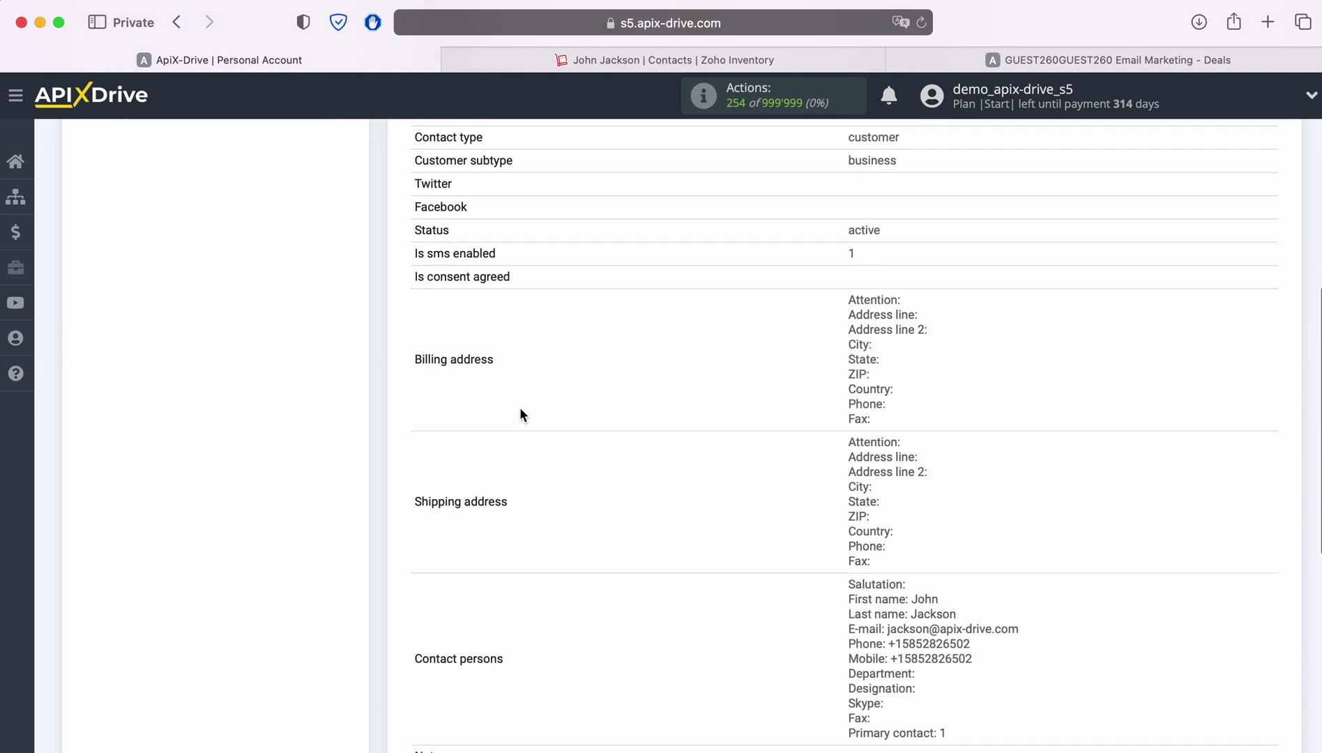
scroll(520, 414, down, 4)
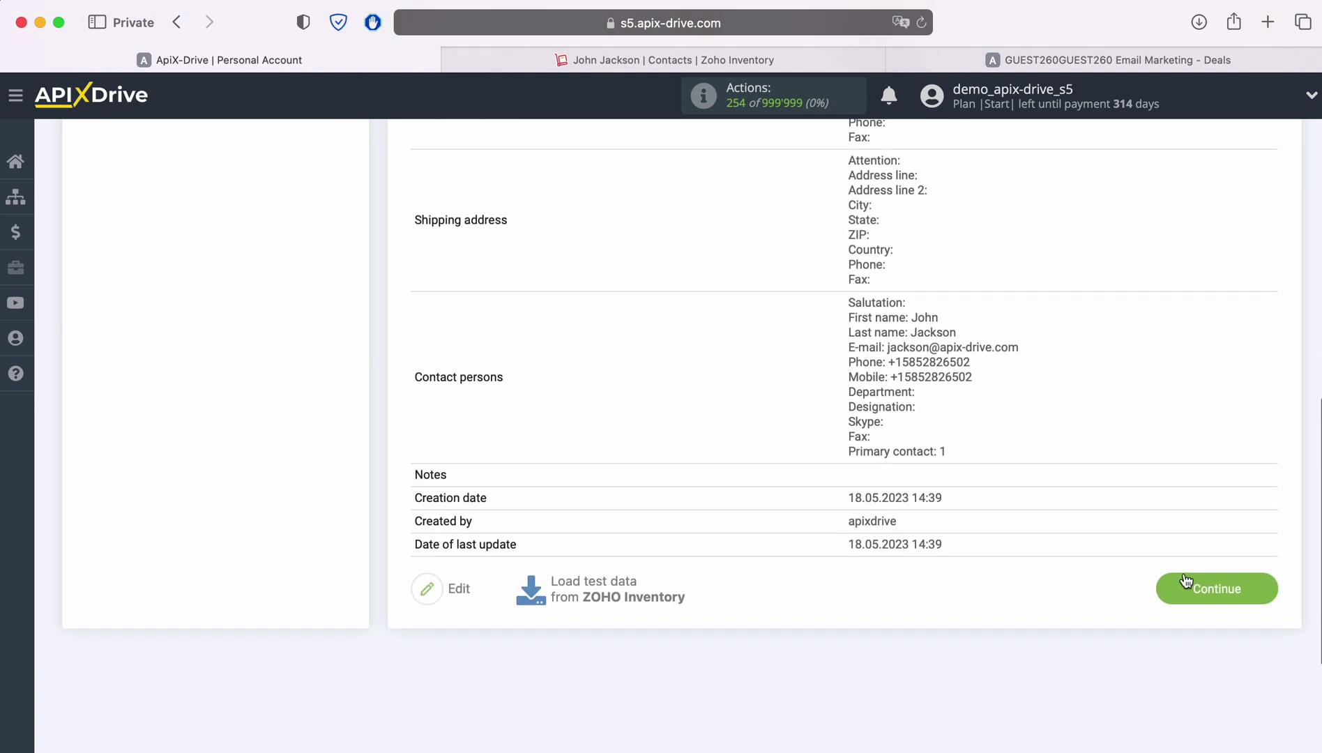
click(1186, 583)
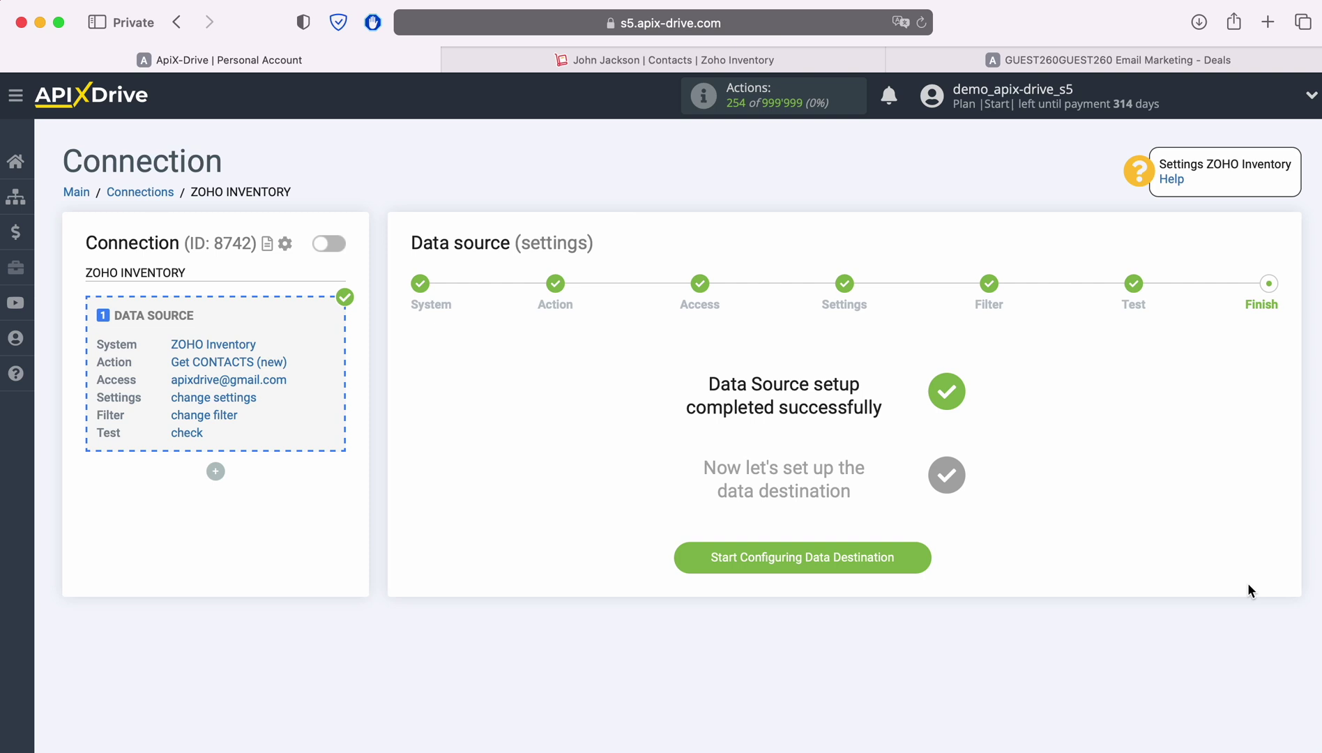
Start the data destination setup with ActiveCampaign as the system.
click(919, 558)
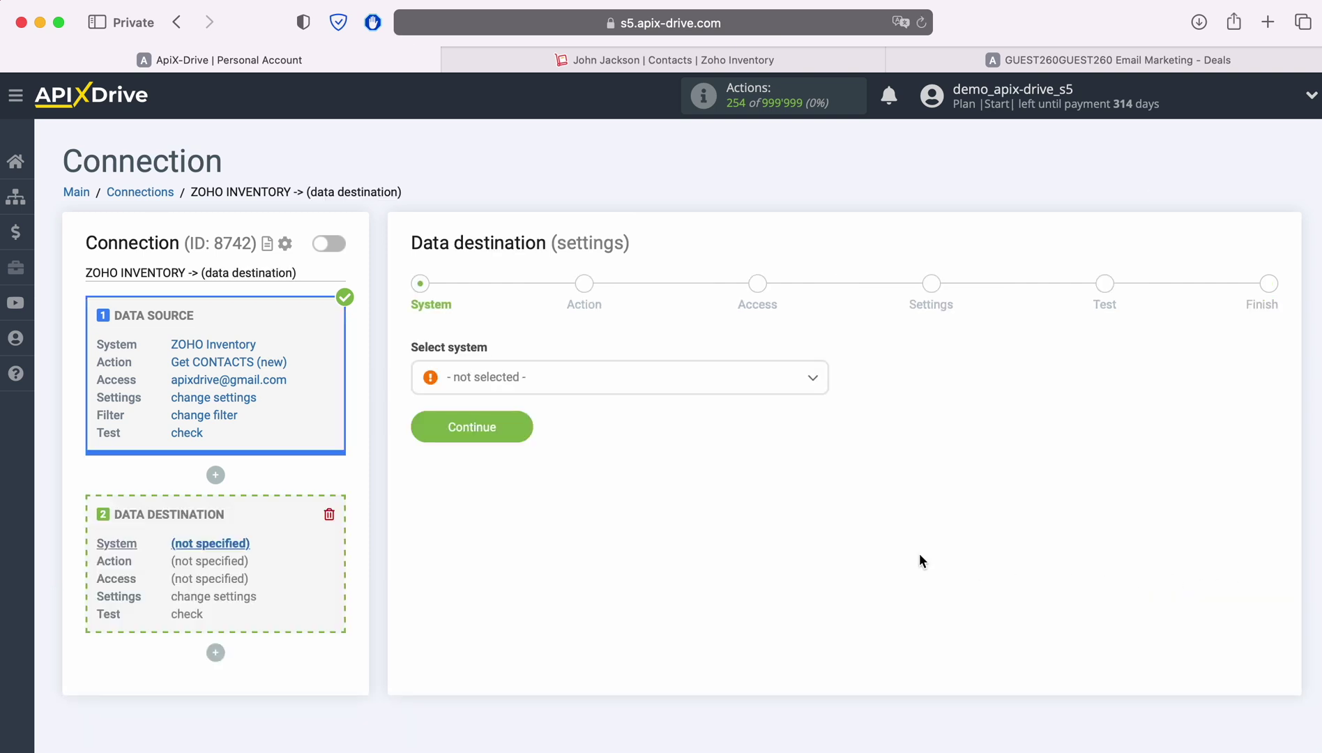
click(615, 378)
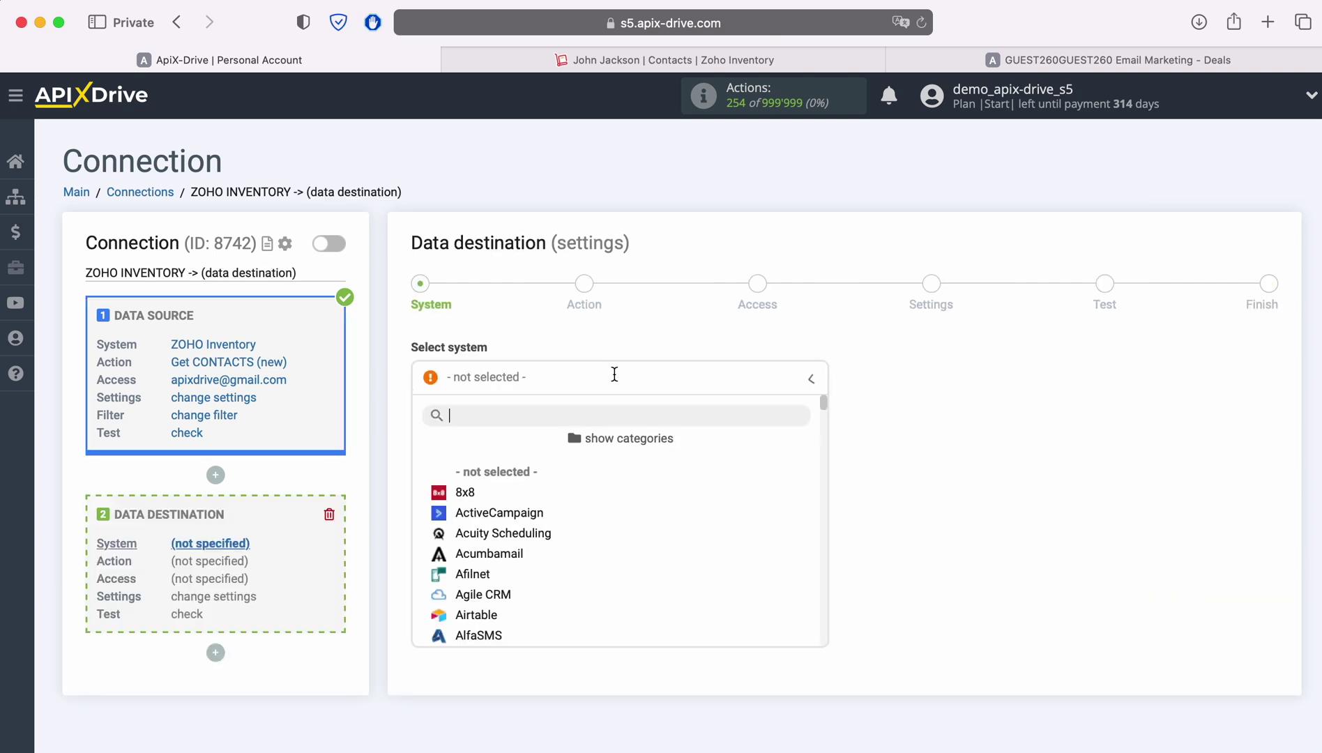
click(499, 512)
click(521, 422)
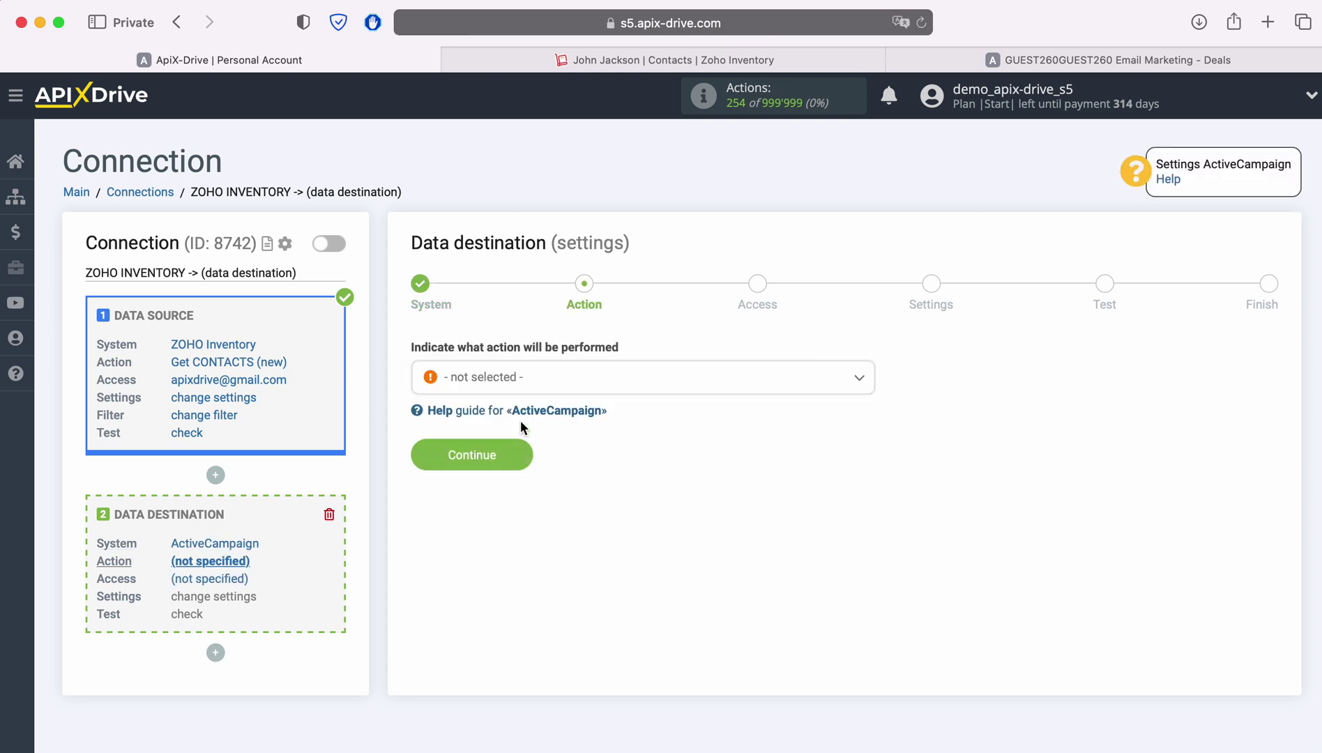
Choose Create DEAL as the destination action and begin connecting an ActiveCampaign account.
click(677, 387)
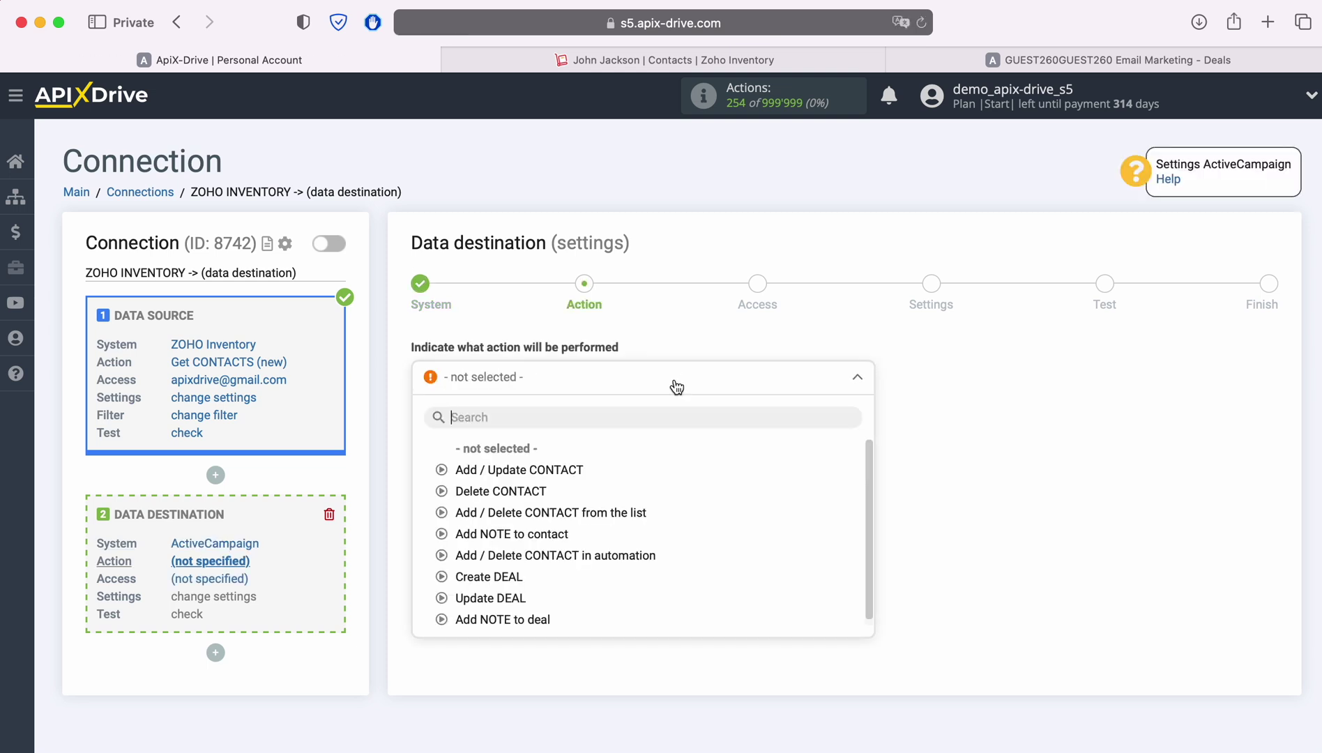
click(507, 576)
click(519, 455)
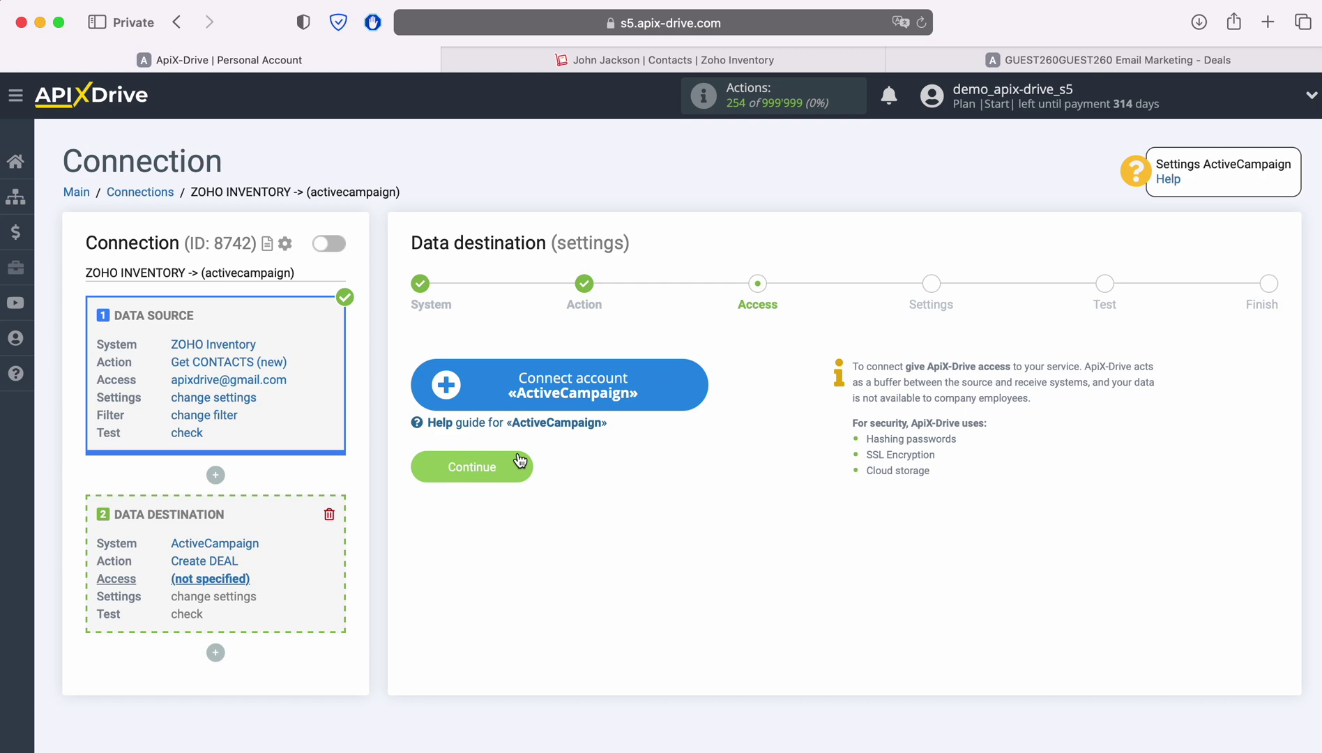
click(694, 385)
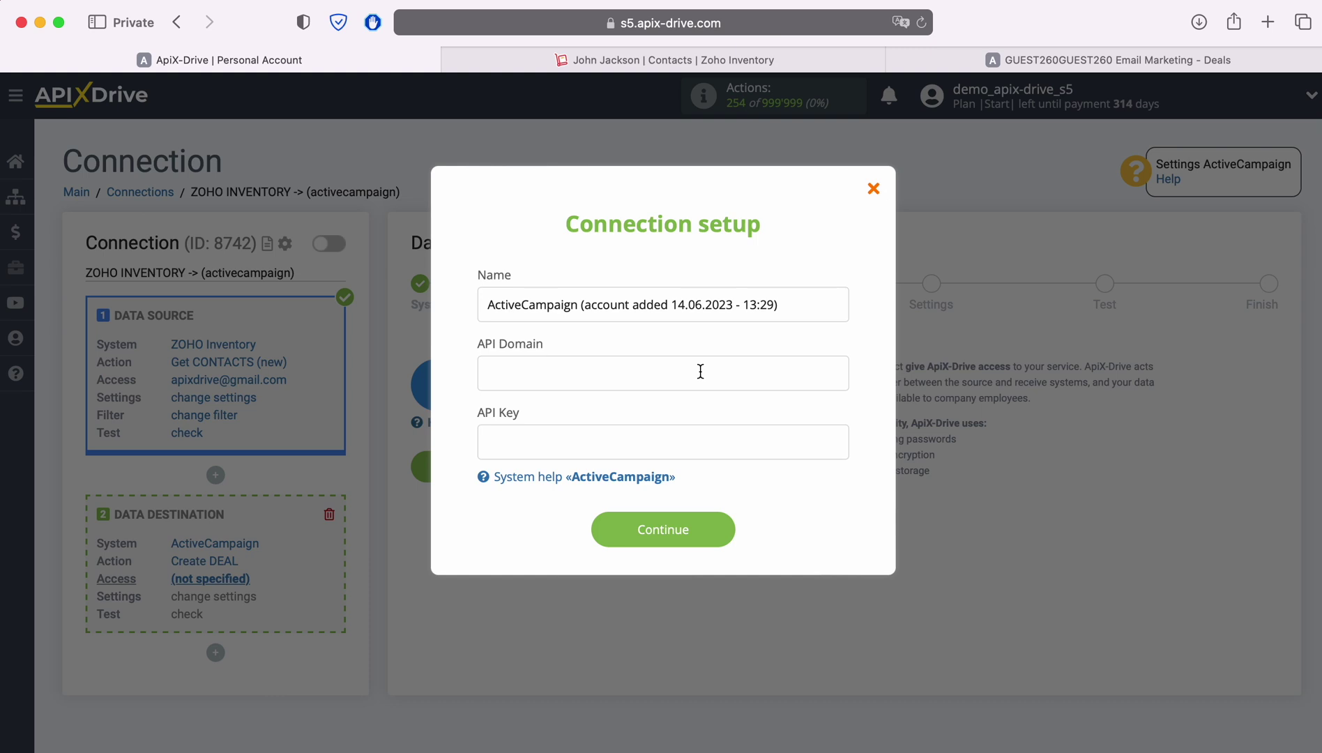
Copy the API URL from ActiveCampaign Developer settings into the API Domain field.
click(935, 53)
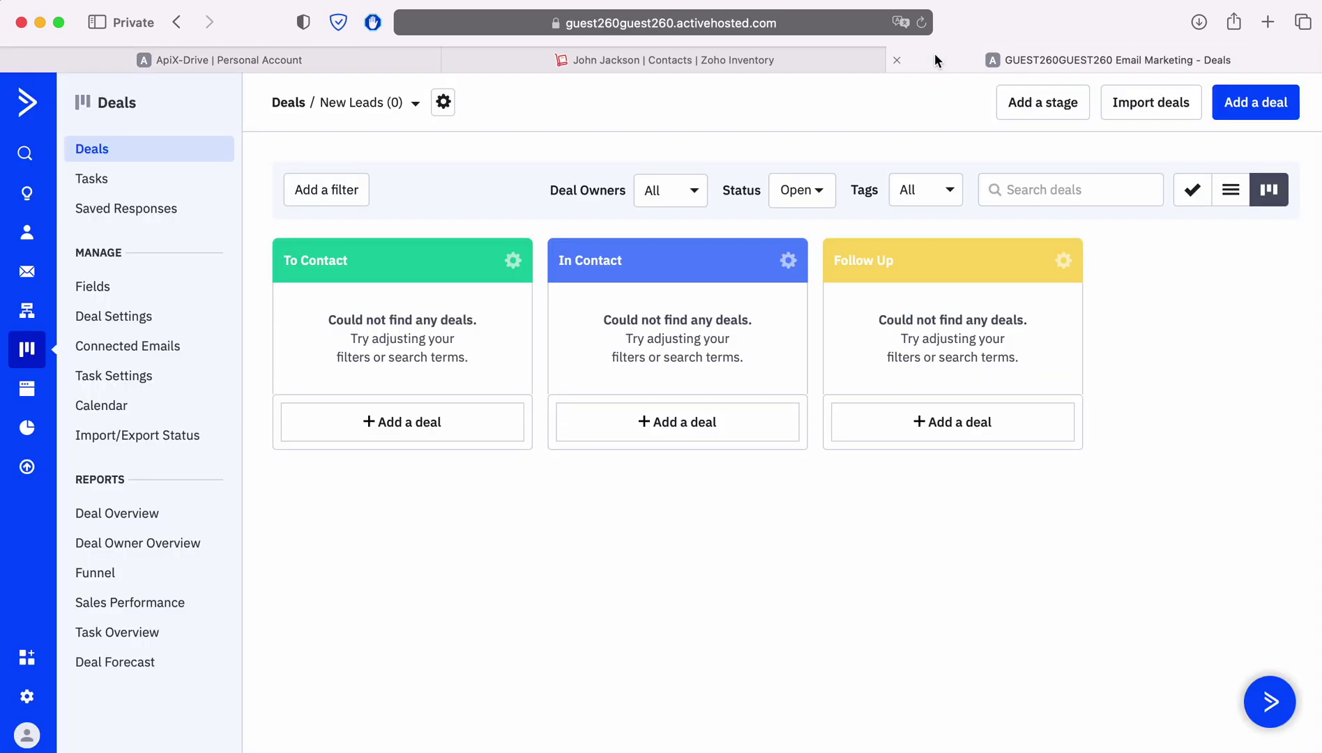
click(26, 698)
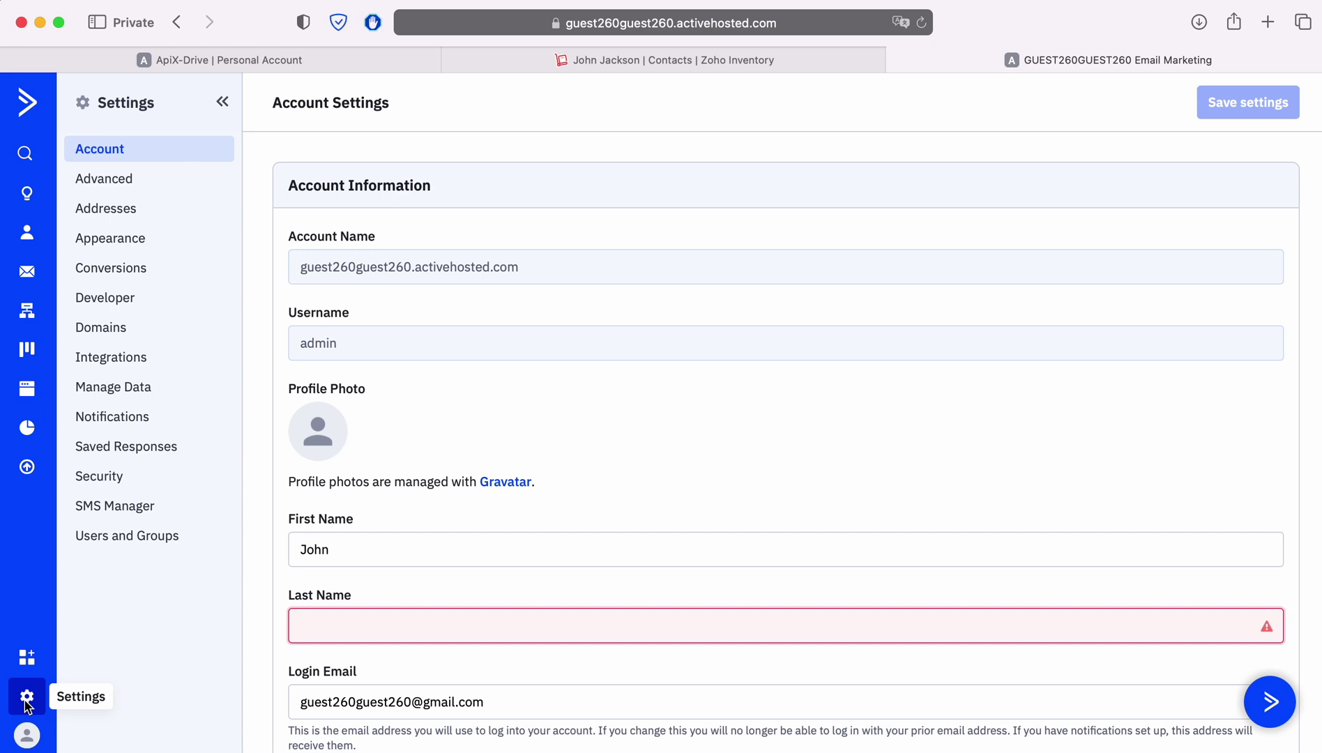
click(84, 304)
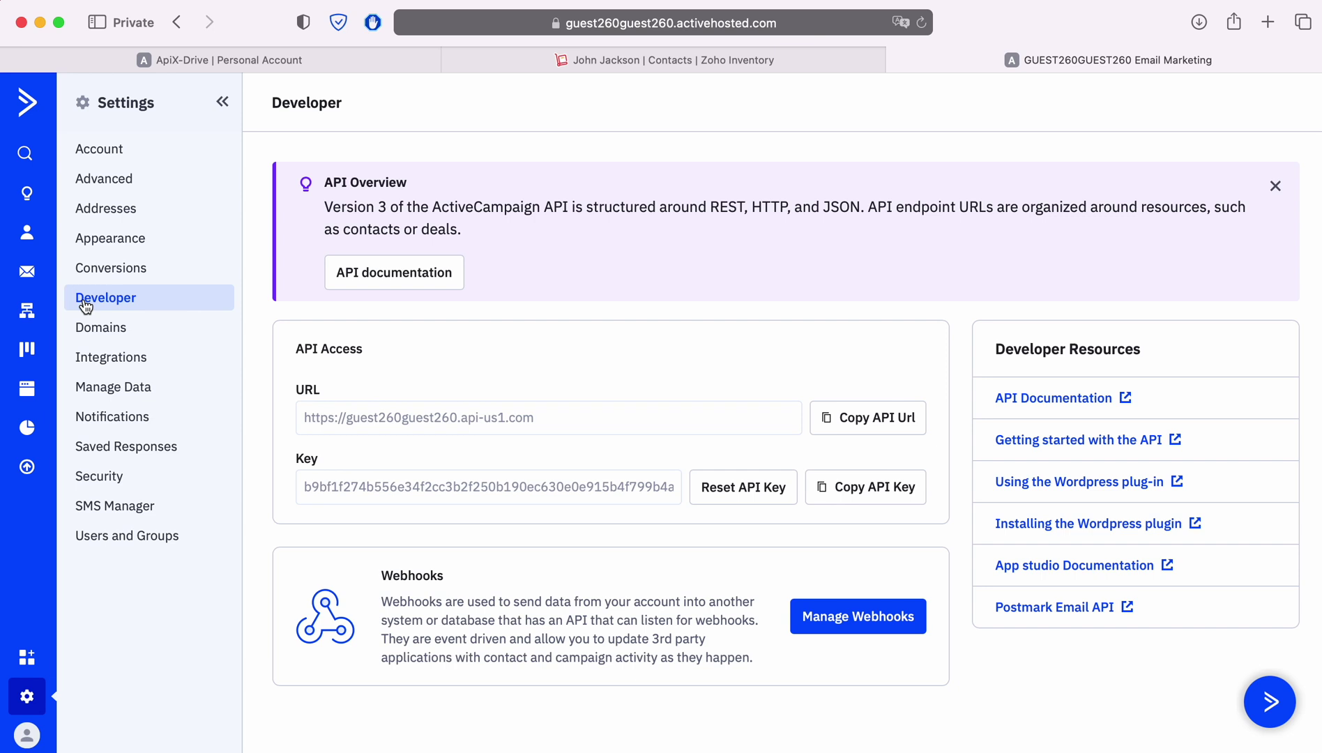
click(838, 430)
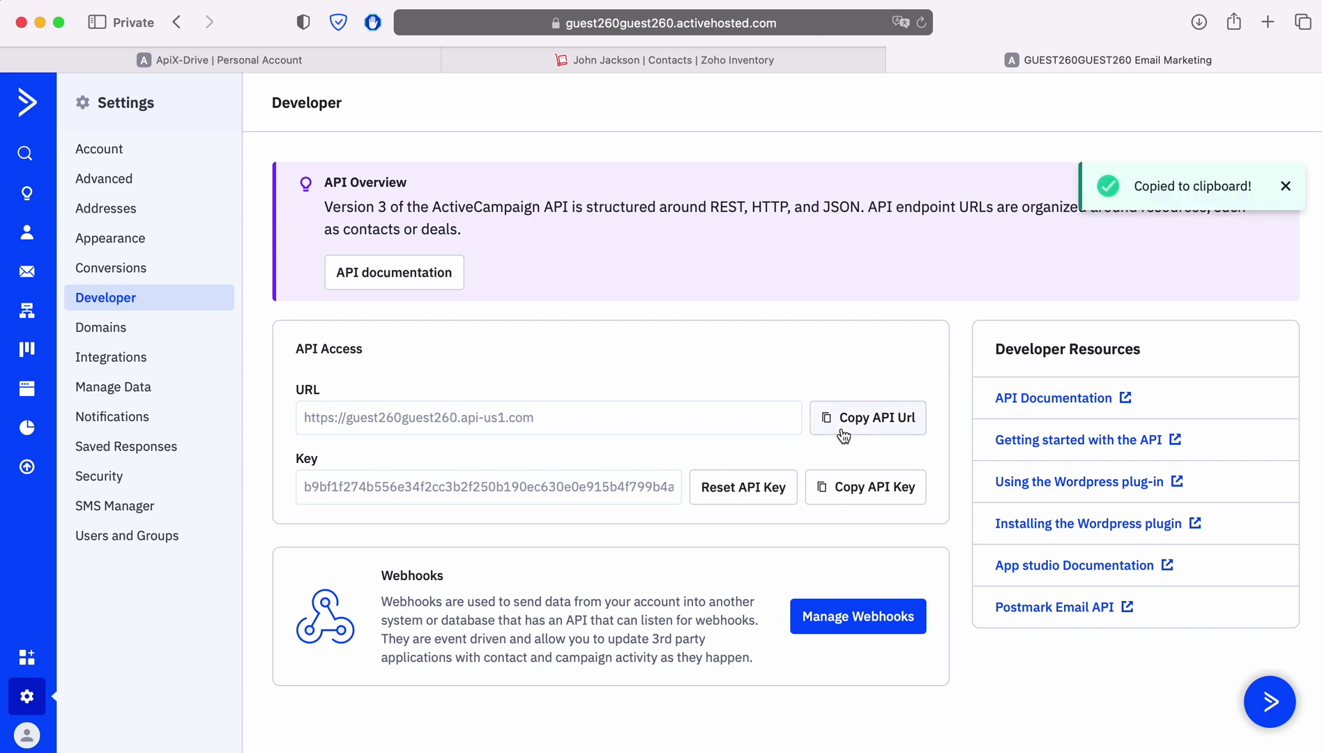
click(208, 50)
right_click(504, 371)
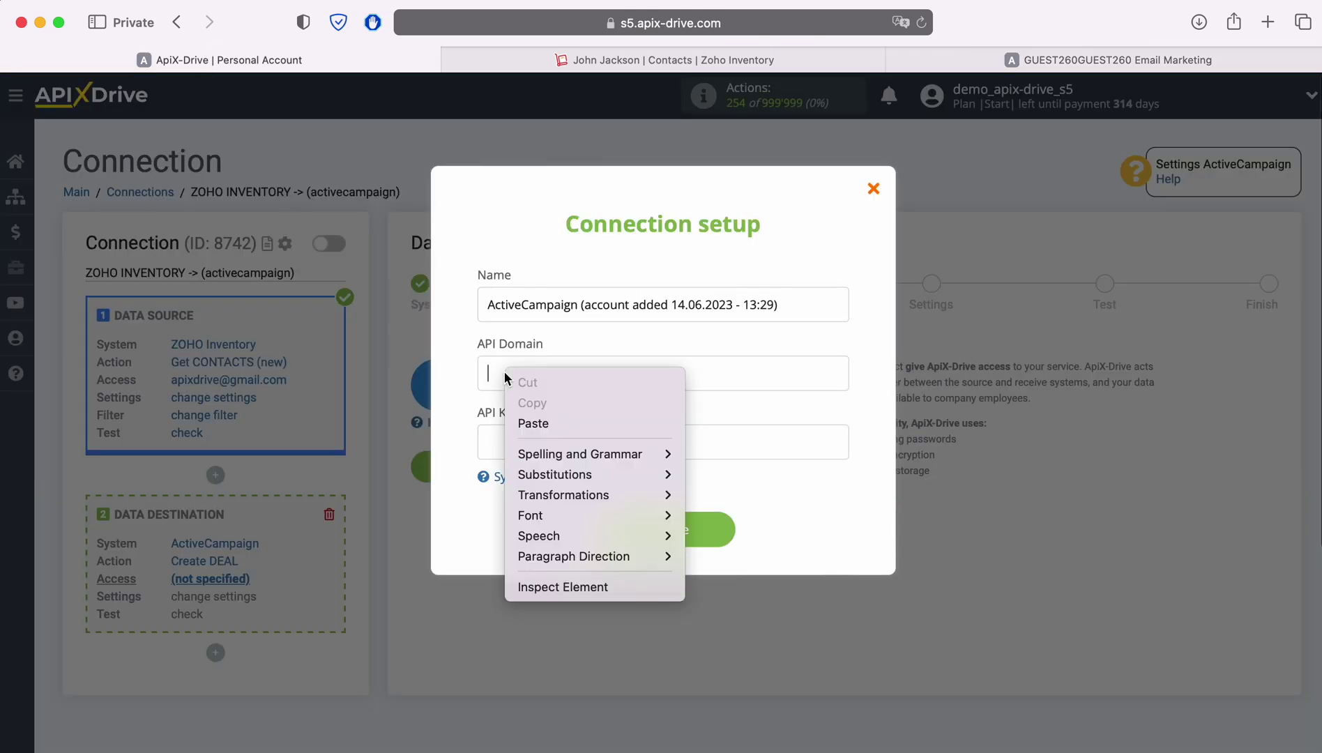
click(558, 423)
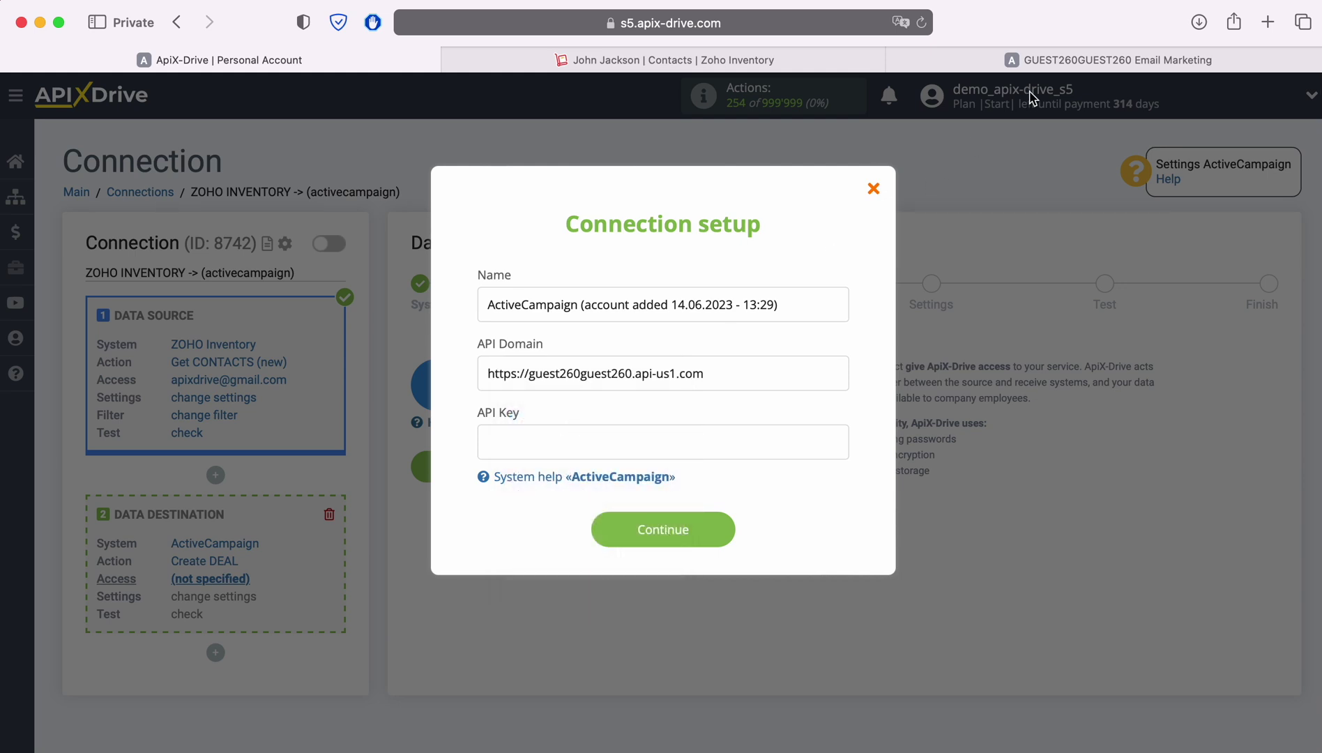
Copy the API key into the API Key field and save the connection.
click(1050, 63)
click(890, 488)
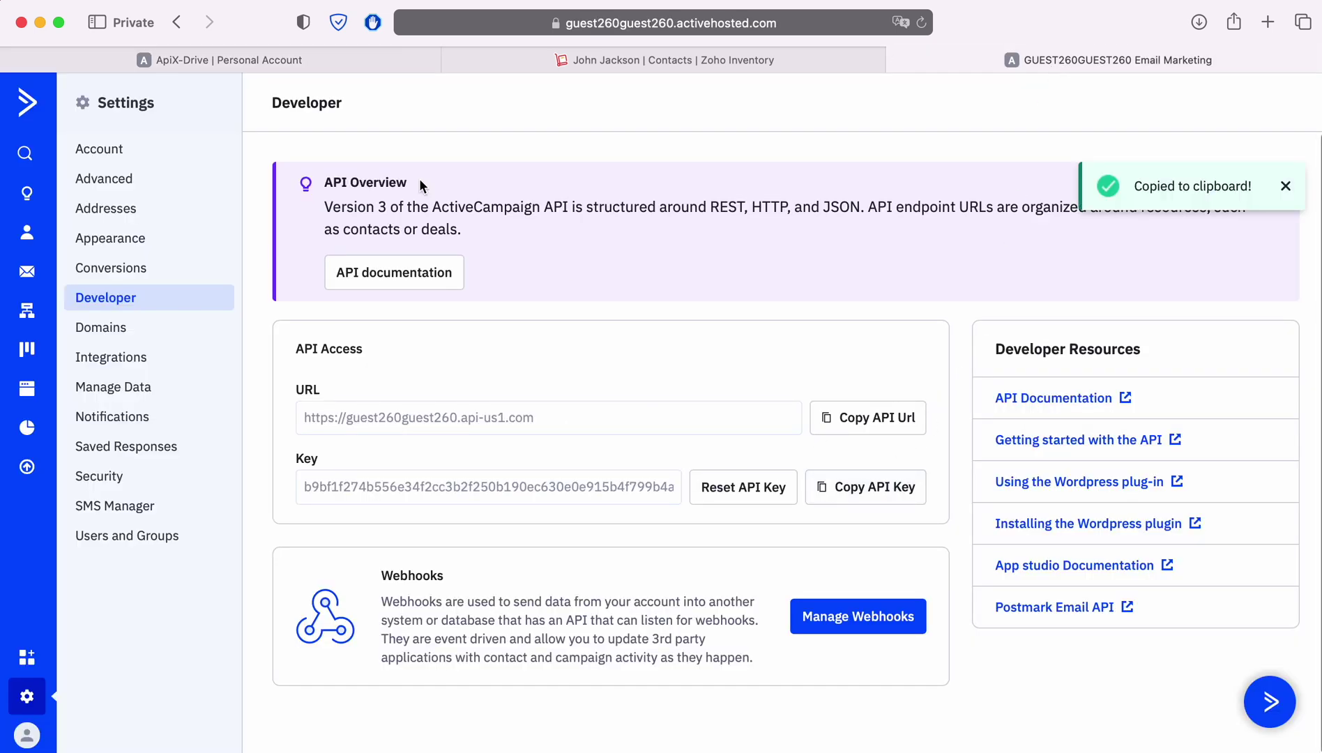
click(289, 62)
right_click(525, 448)
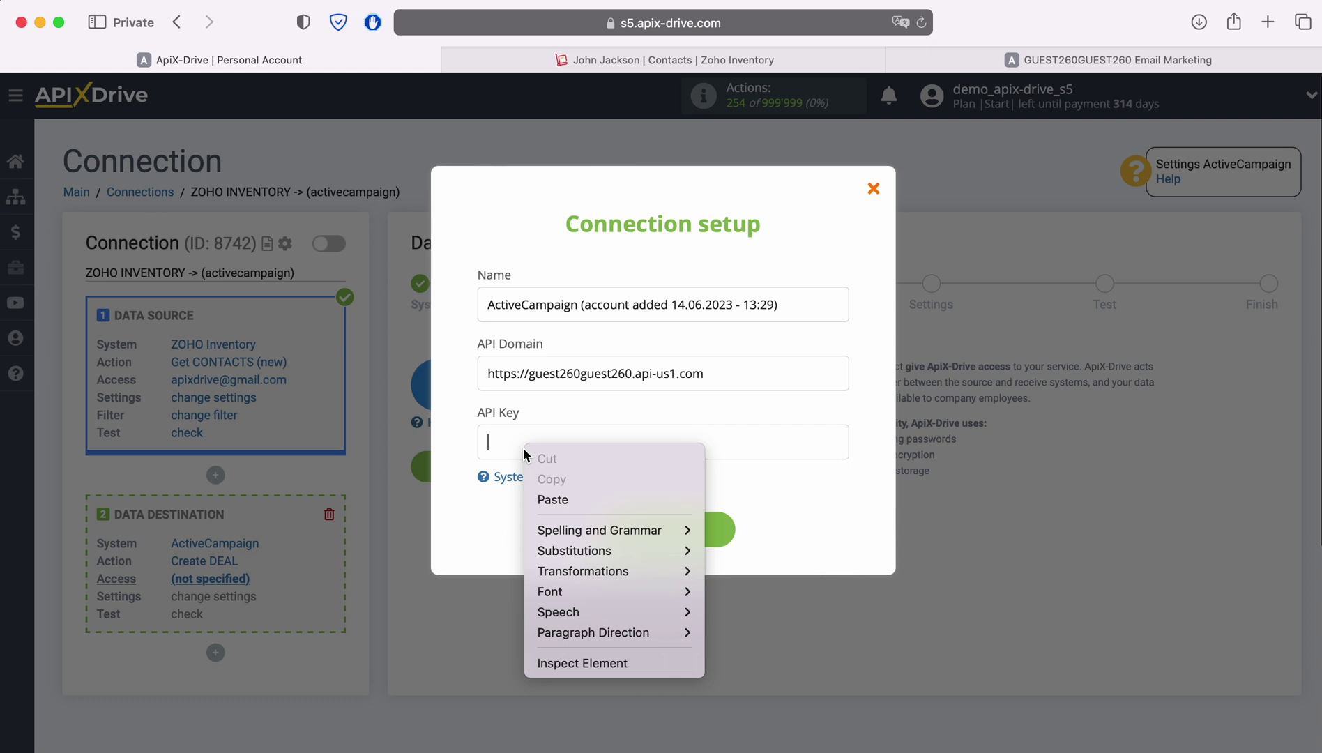
click(559, 499)
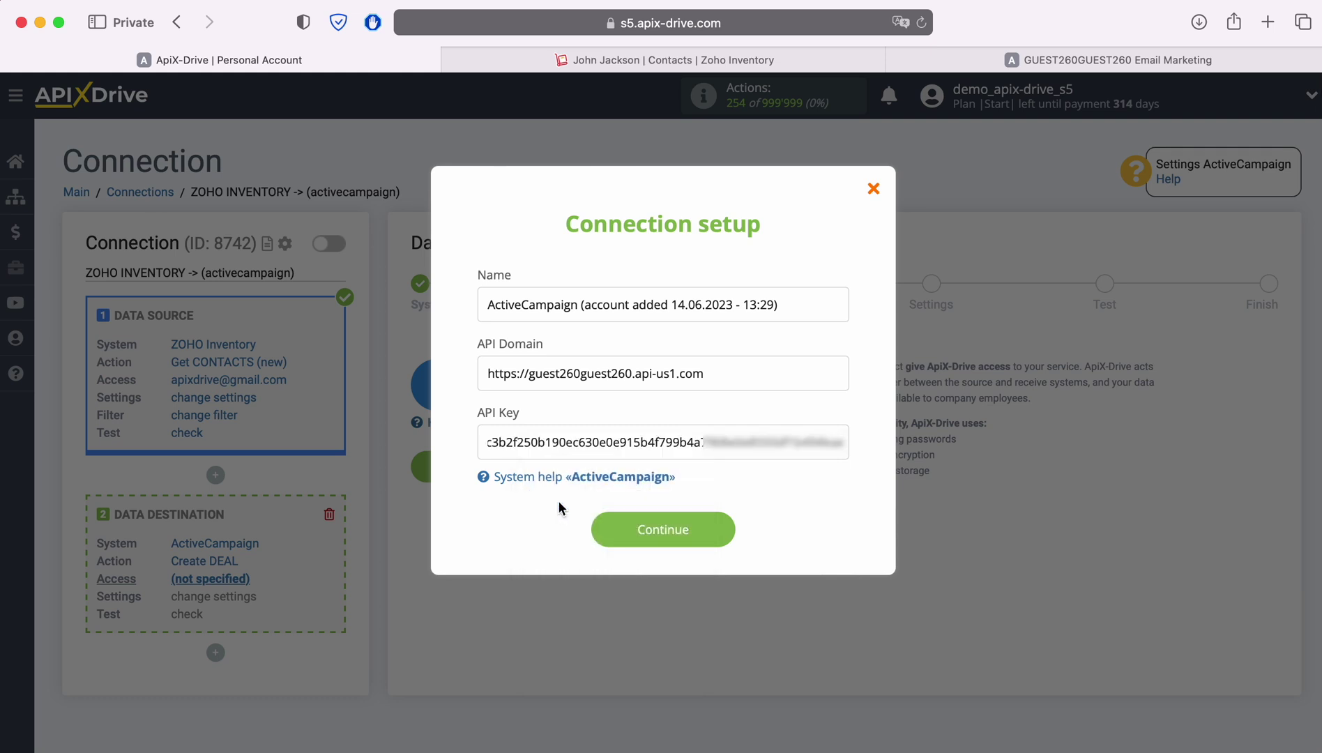
click(722, 530)
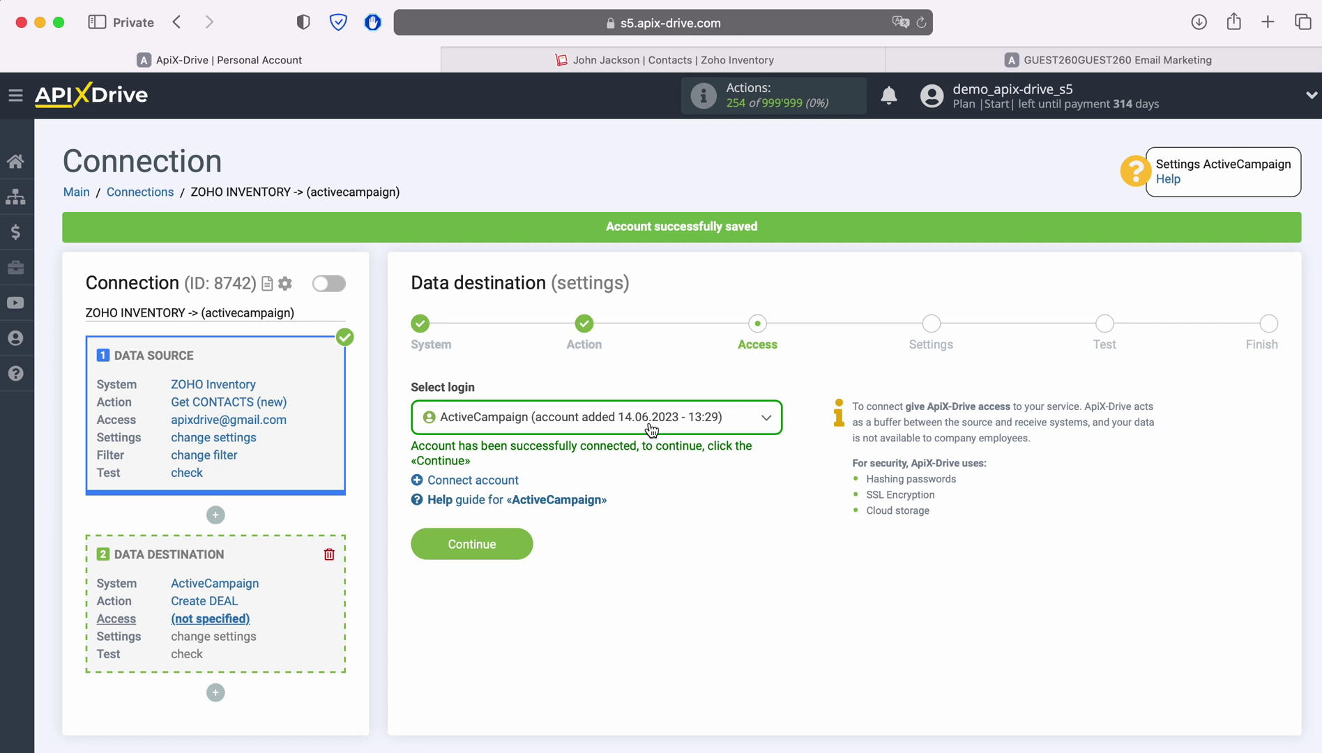
Select the connected ActiveCampaign account as the destination login.
click(651, 427)
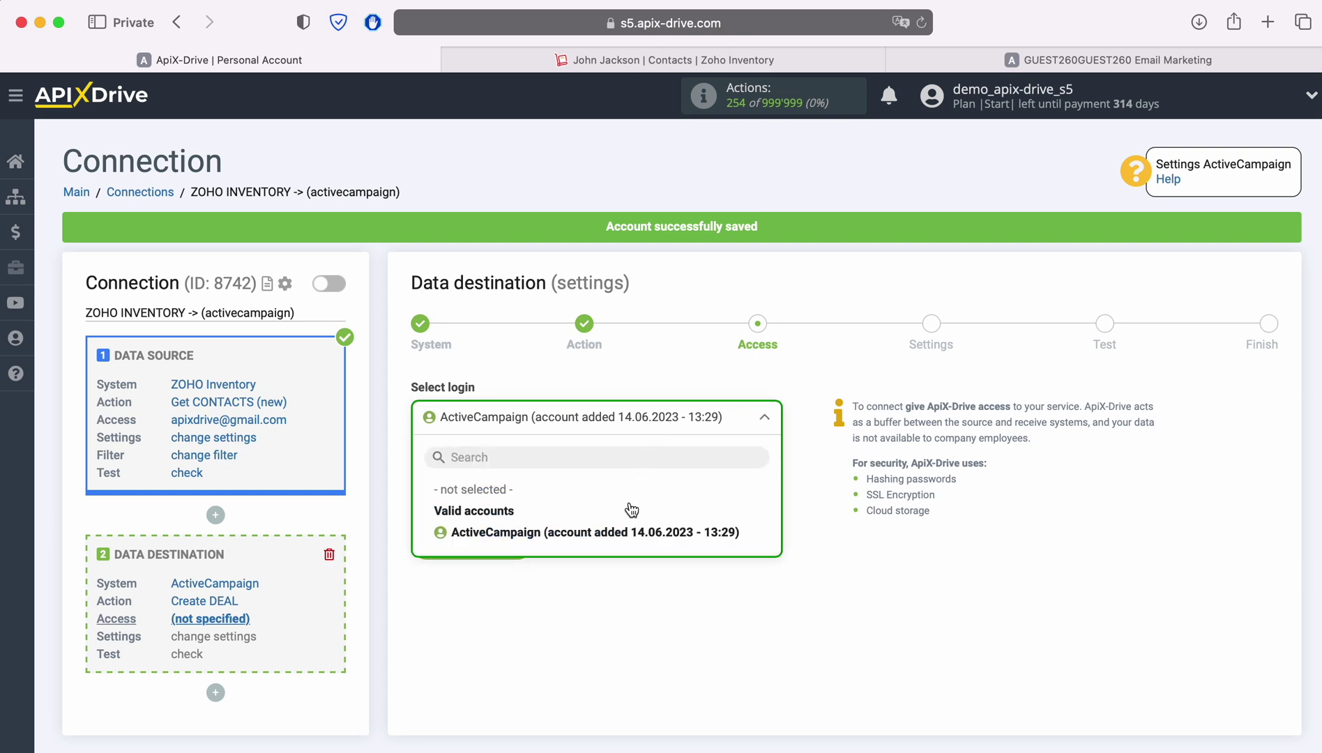
click(627, 532)
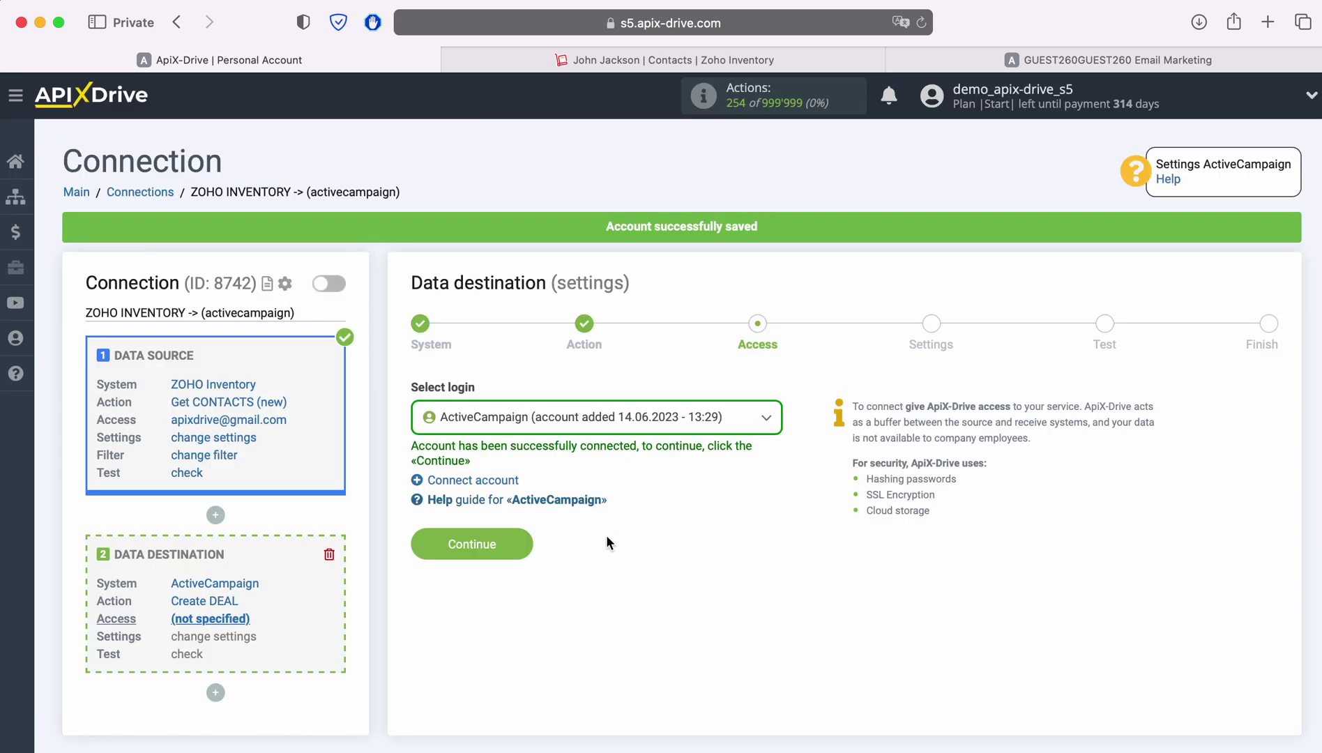
click(509, 542)
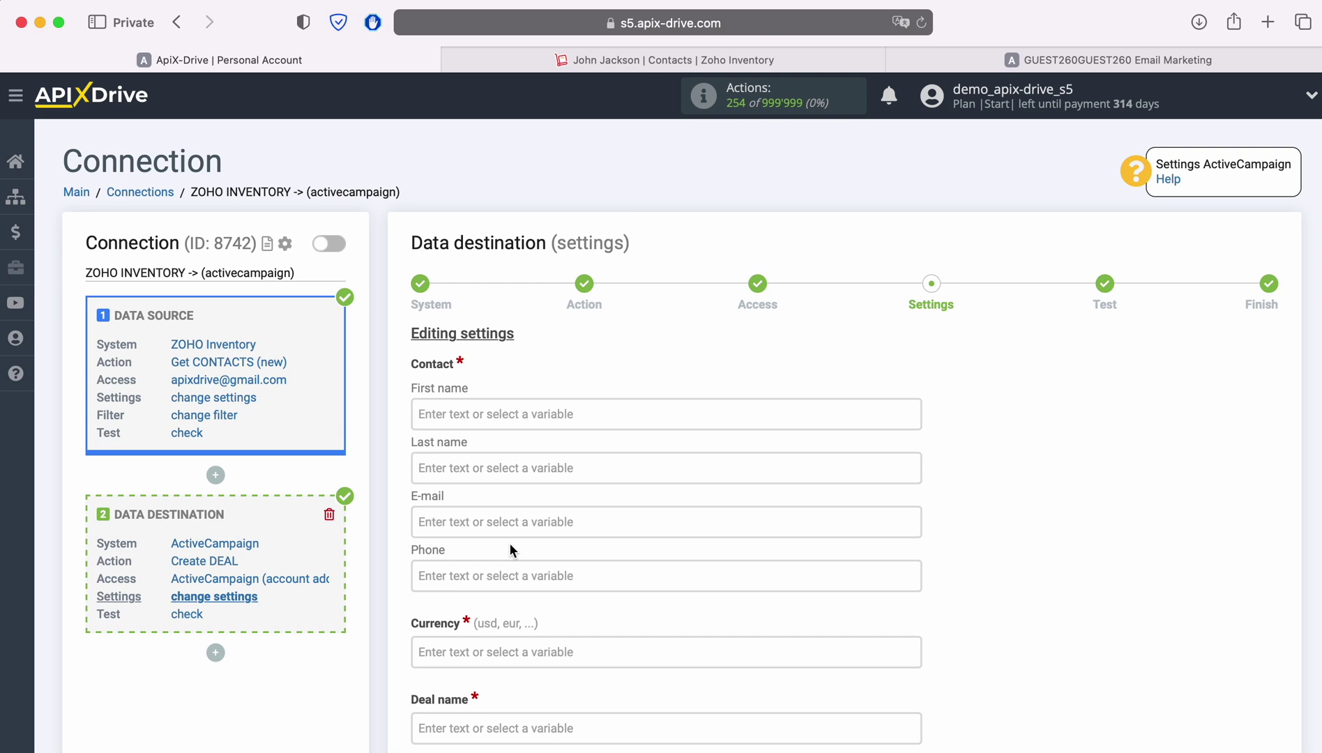
Map First name and Last name to the Zoho contact's first and last name variables.
click(478, 414)
scroll(774, 437, down, 5)
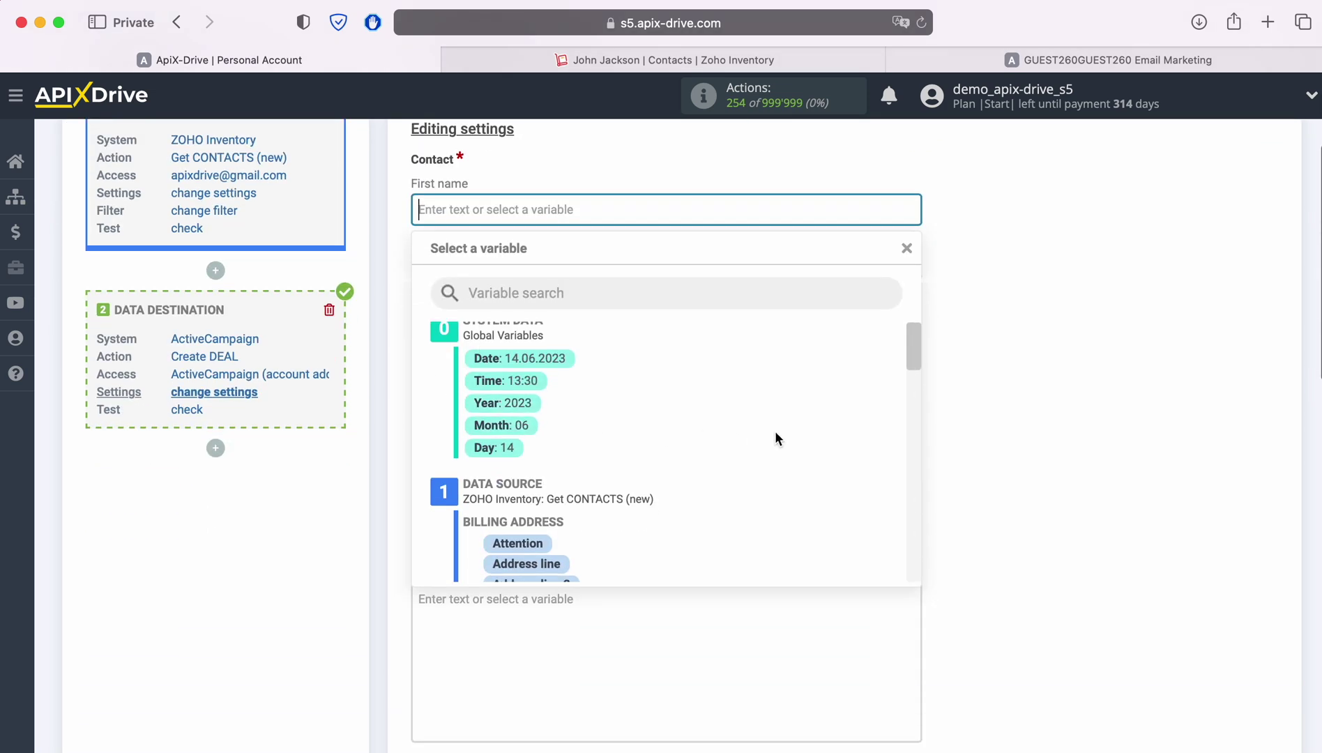
scroll(775, 431, down, 3)
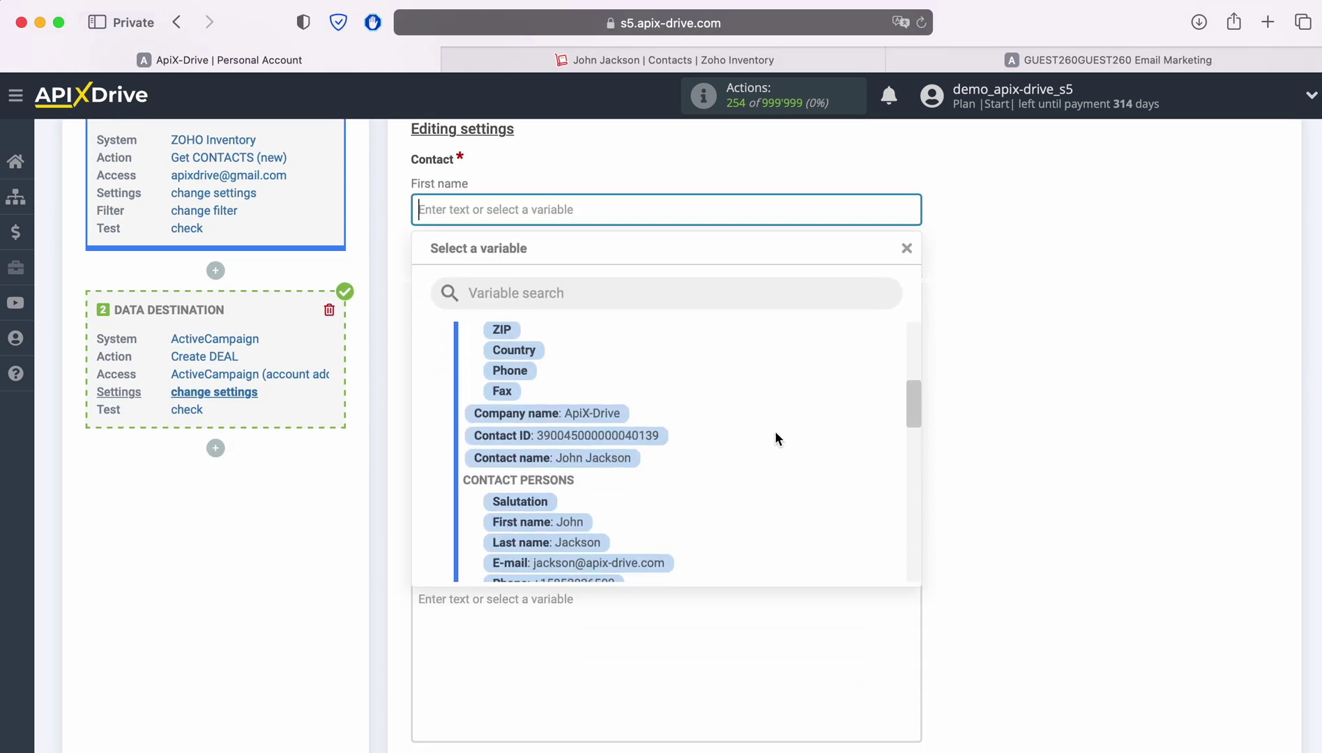
click(526, 492)
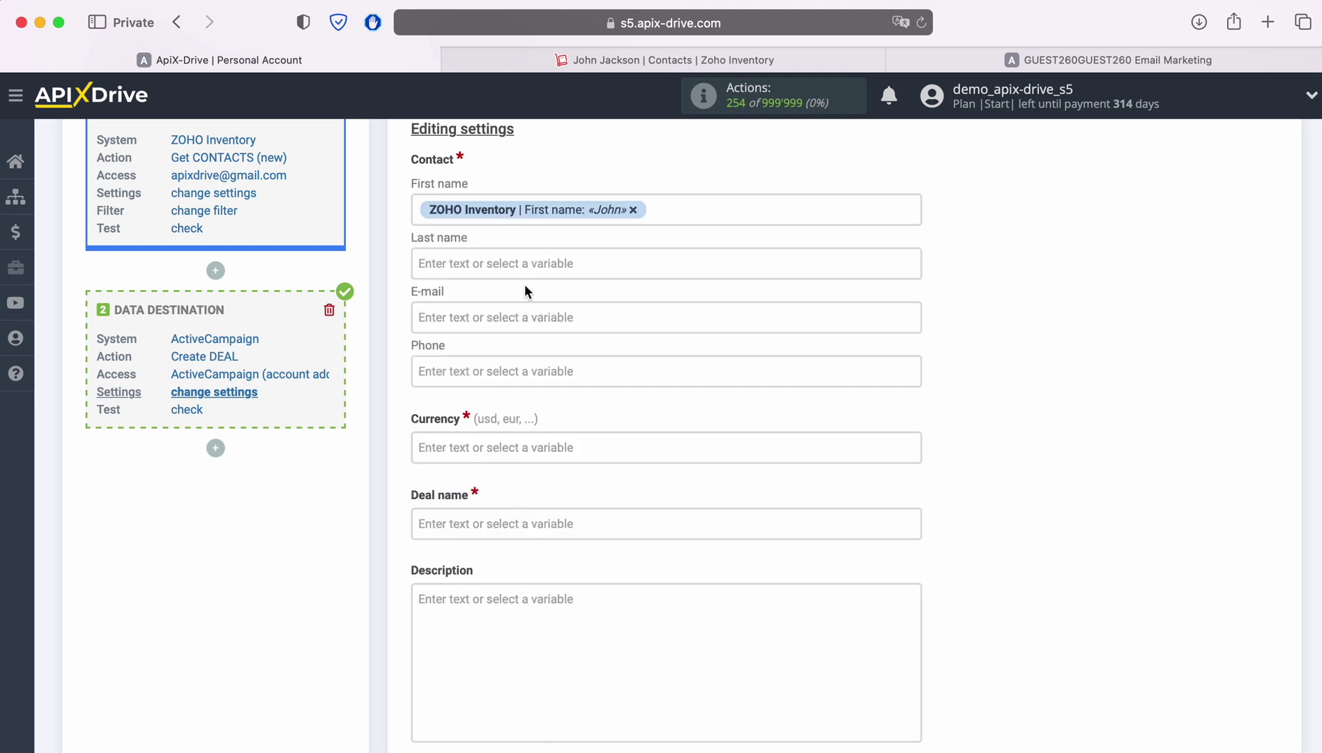
click(524, 273)
scroll(765, 385, down, 1)
scroll(765, 382, down, 5)
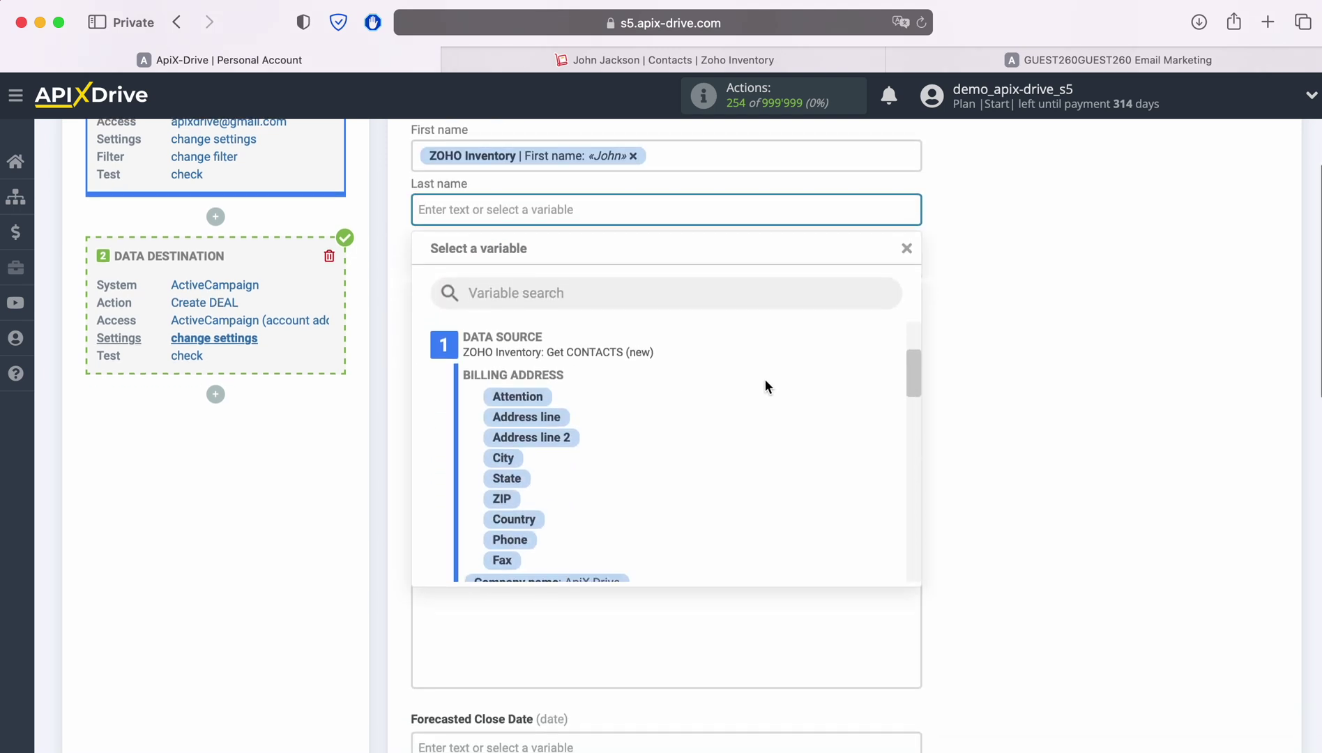
scroll(765, 387, down, 1)
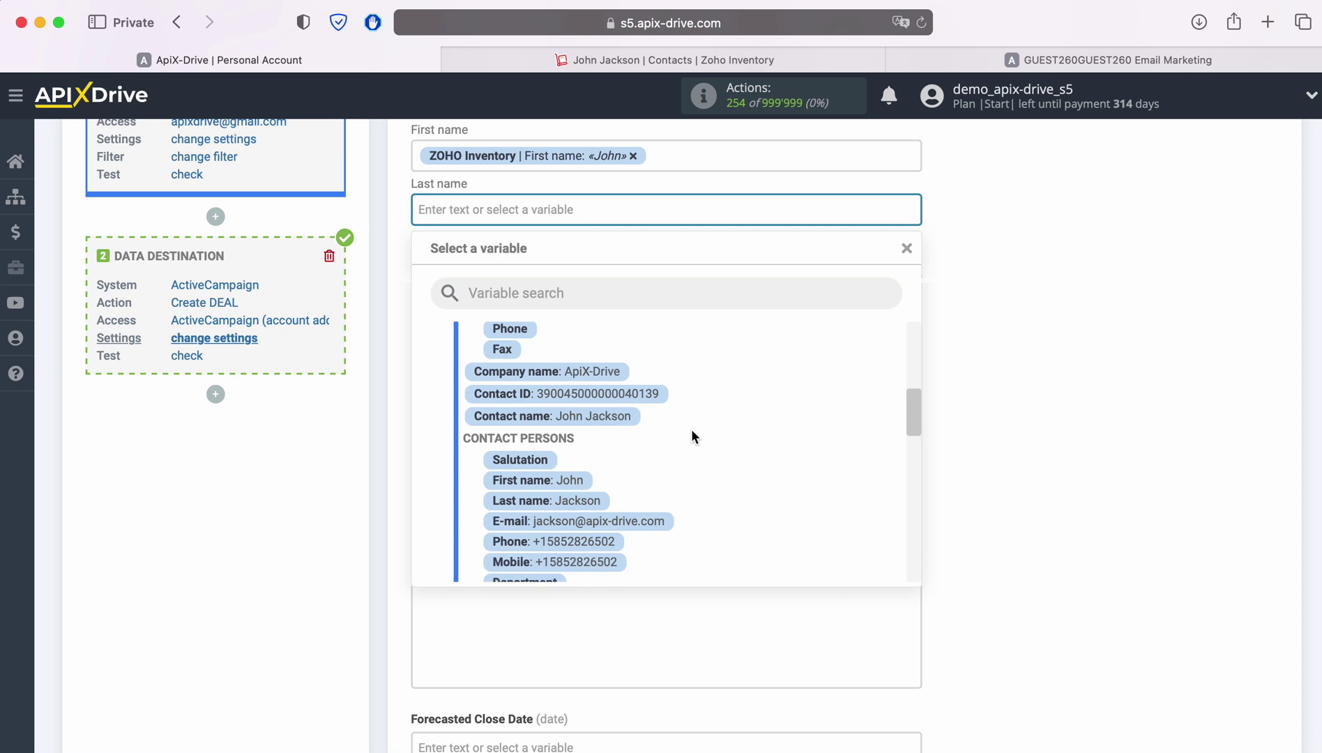
click(551, 500)
Map E-mail and Phone to the contact person's e-mail and phone variables.
click(543, 270)
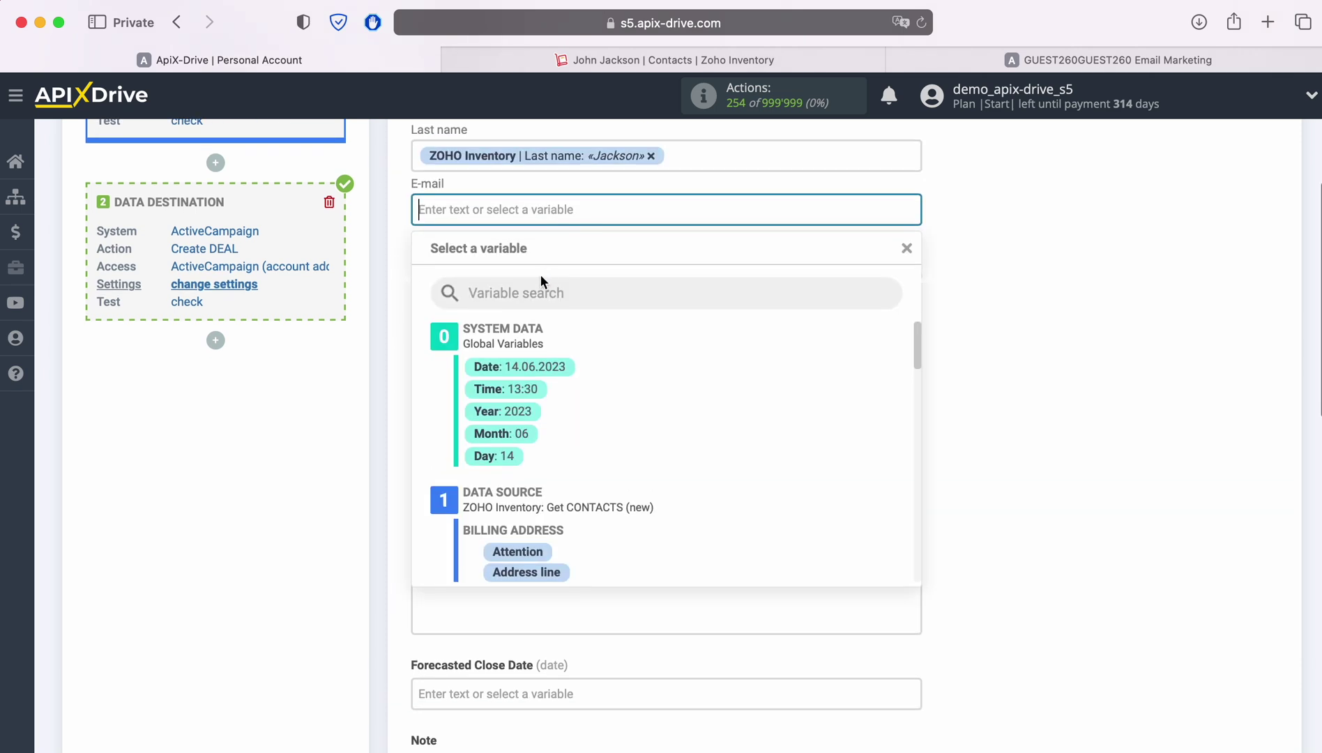
scroll(768, 421, down, 3)
scroll(768, 421, down, 5)
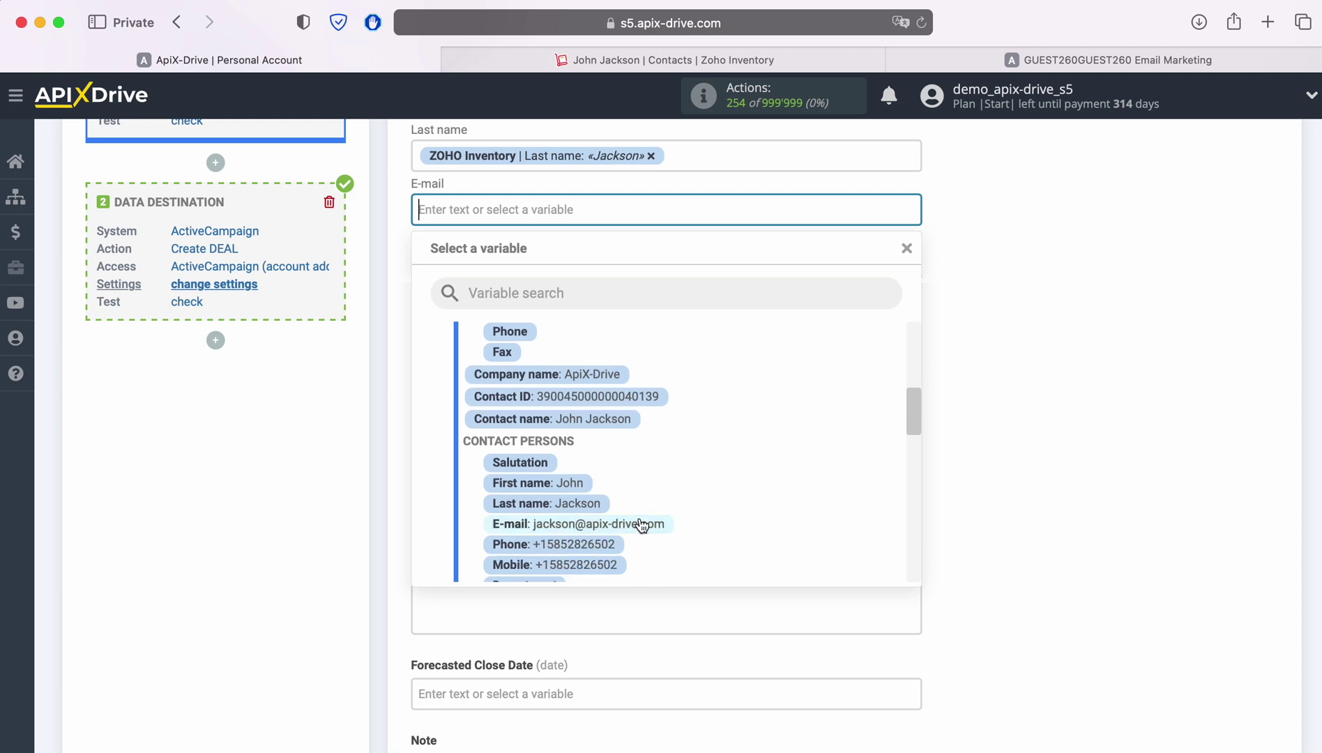
click(635, 523)
scroll(763, 433, down, 10)
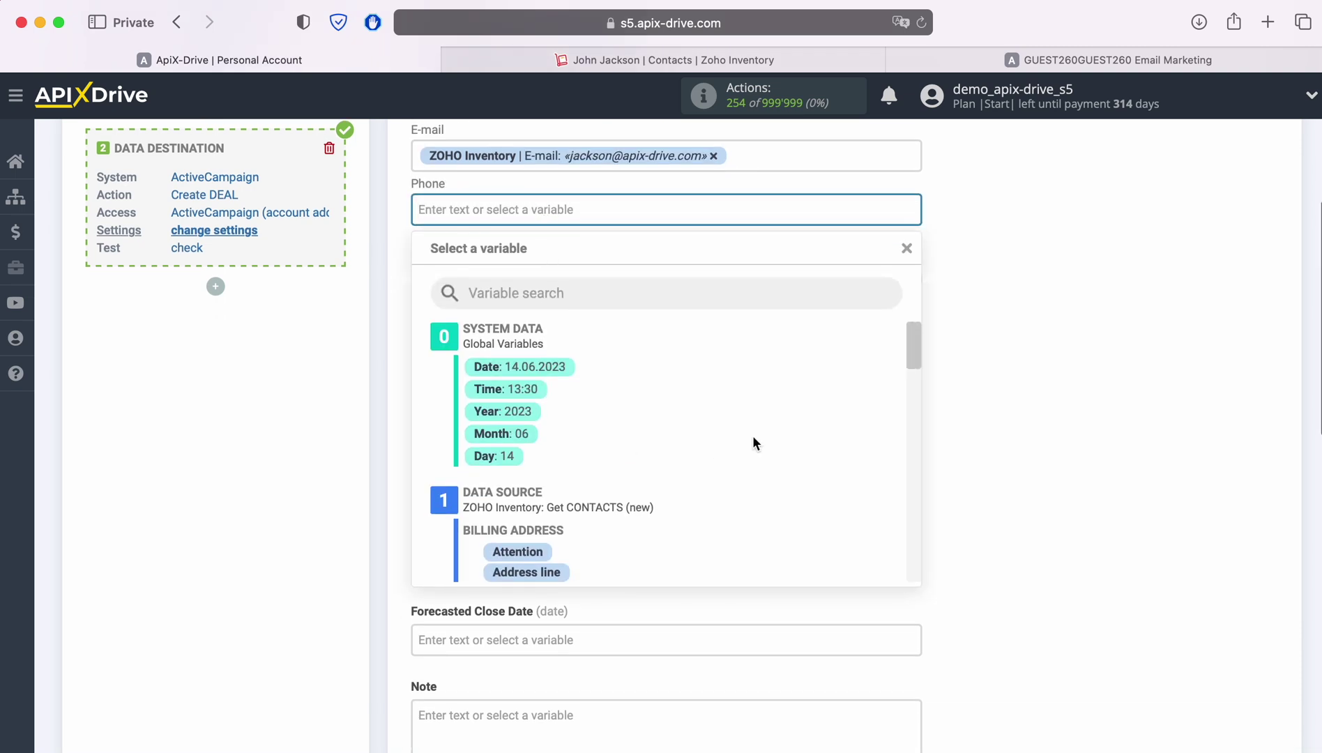
scroll(763, 433, down, 5)
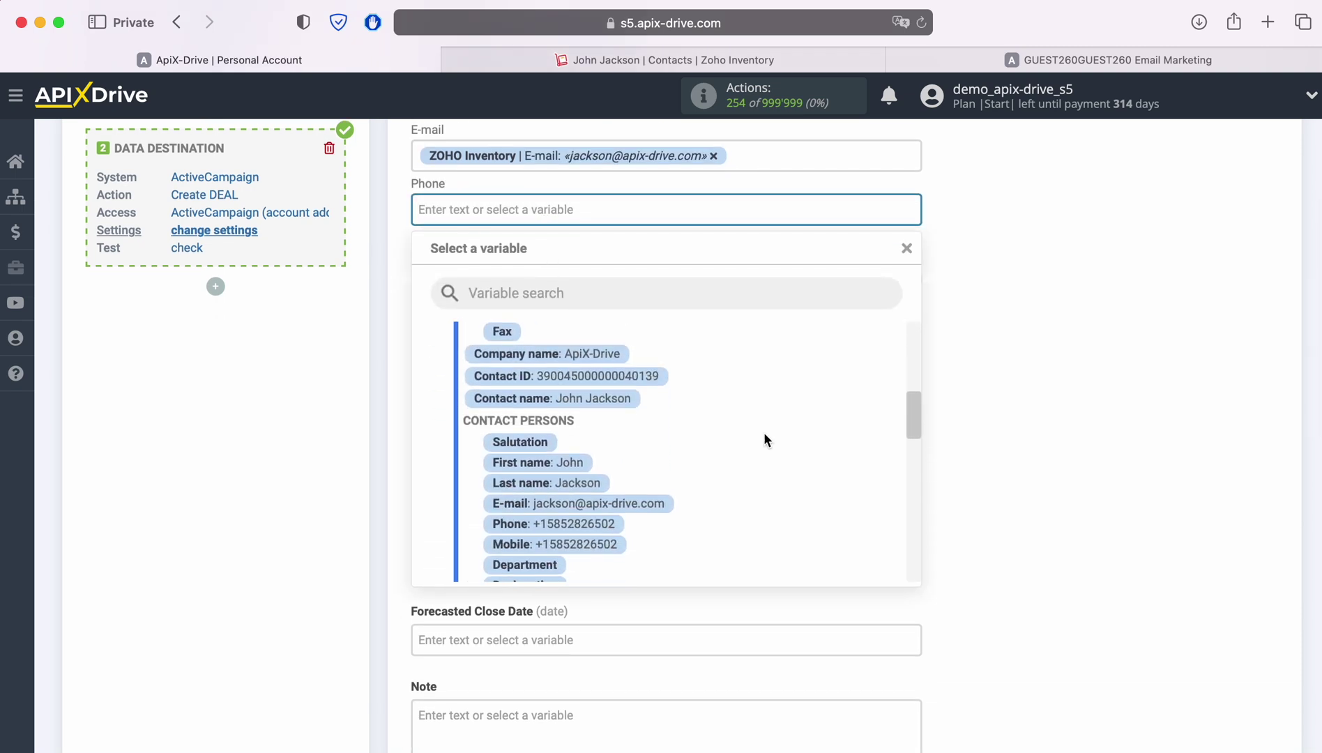
click(565, 489)
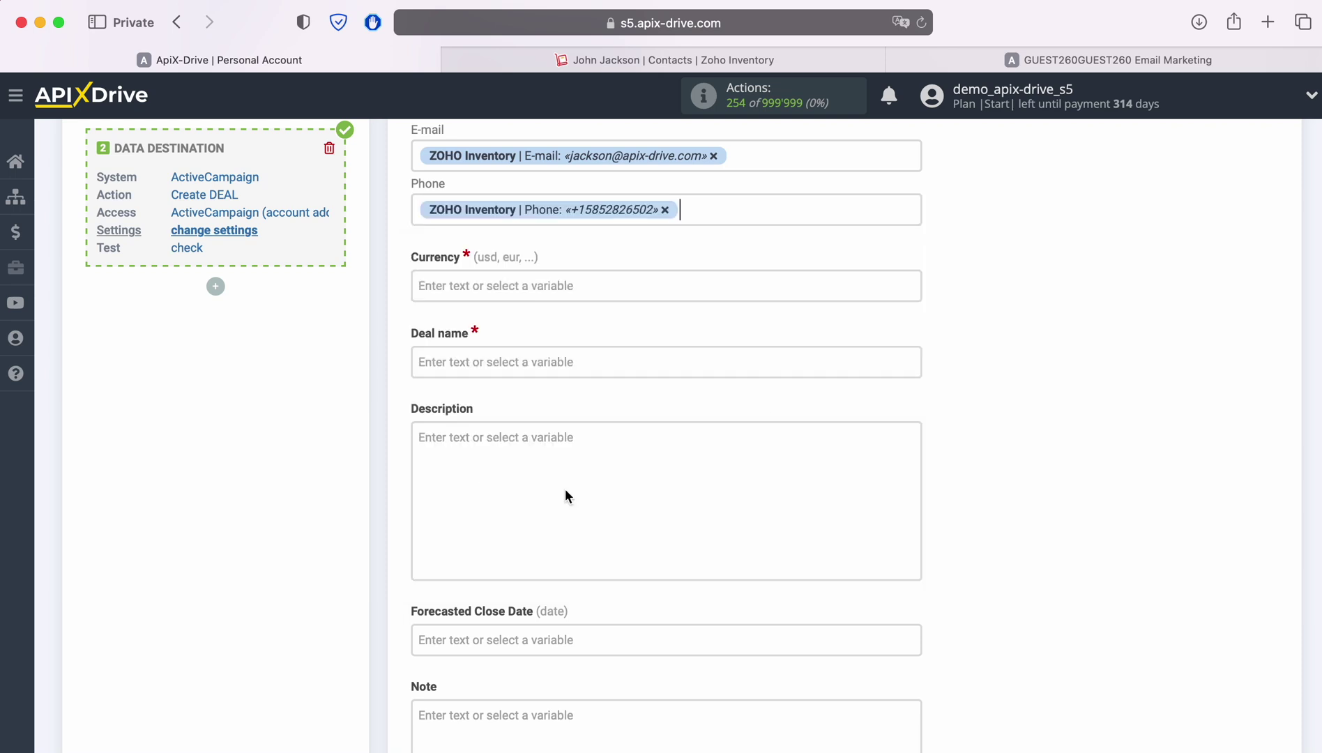
click(507, 286)
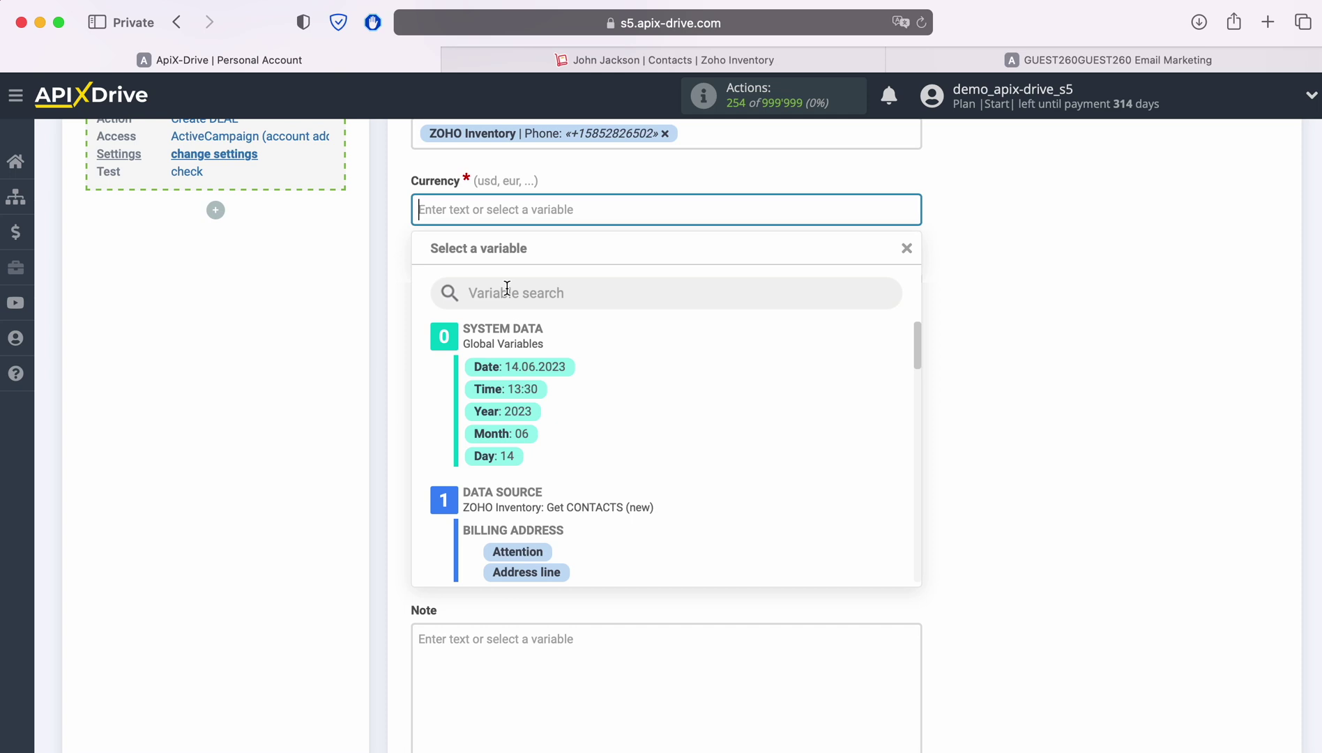
Set Currency to usd and Deal name to 'New Contact from Zoho Inventory' plus the Contact name variable.
text(usd)
click(335, 312)
click(473, 279)
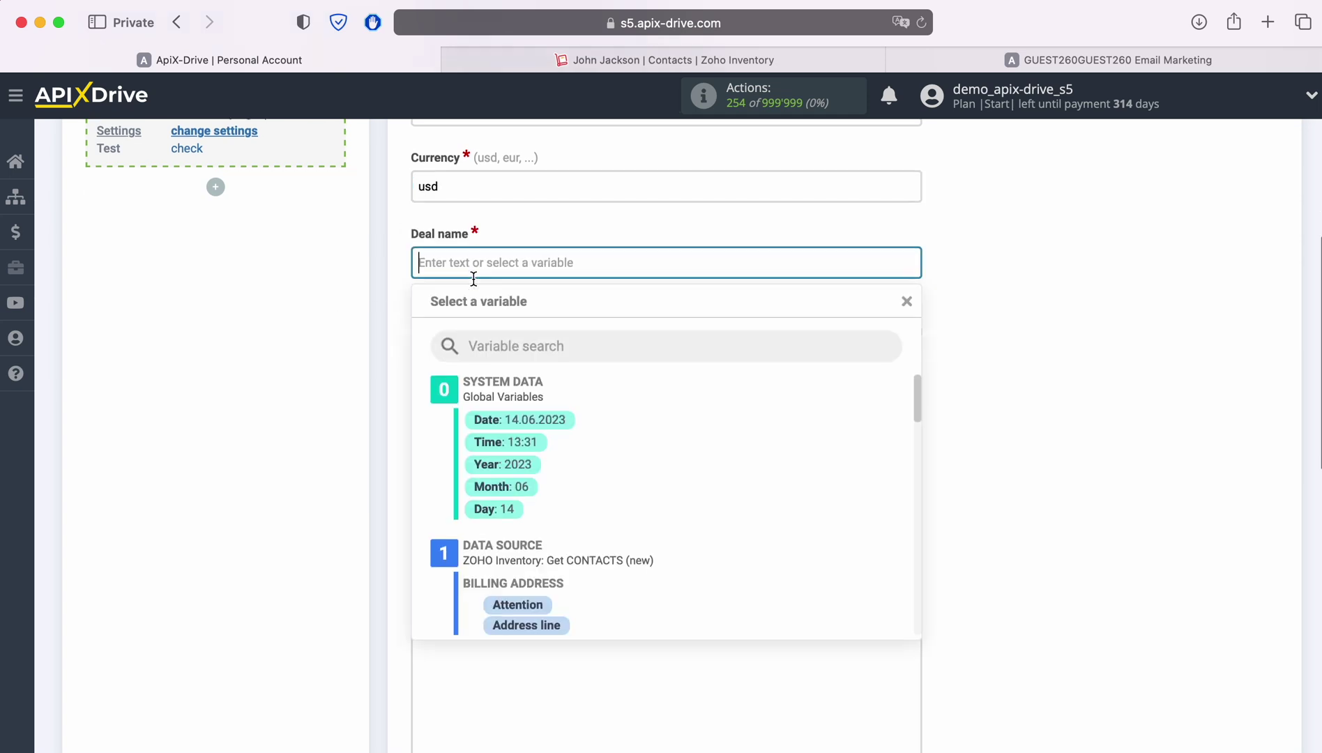
text(New Contac)
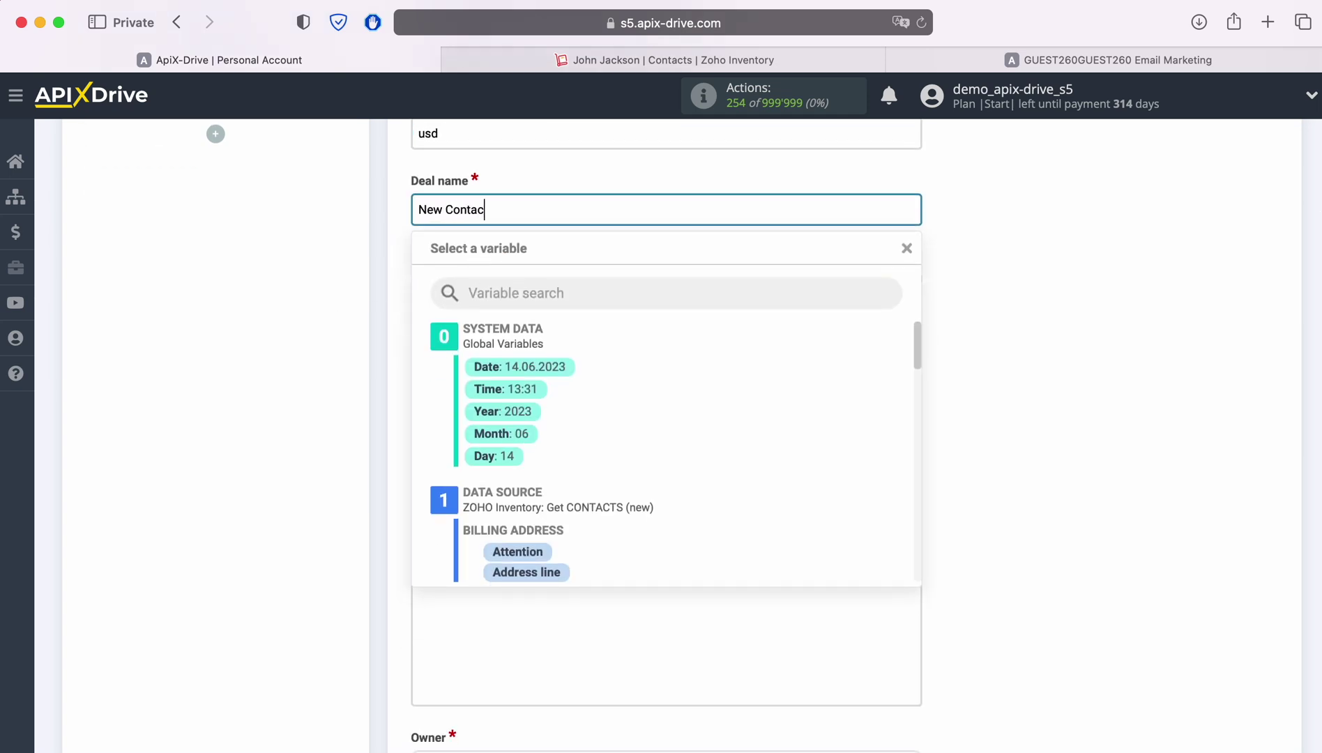
text(t from Zoho Inventory)
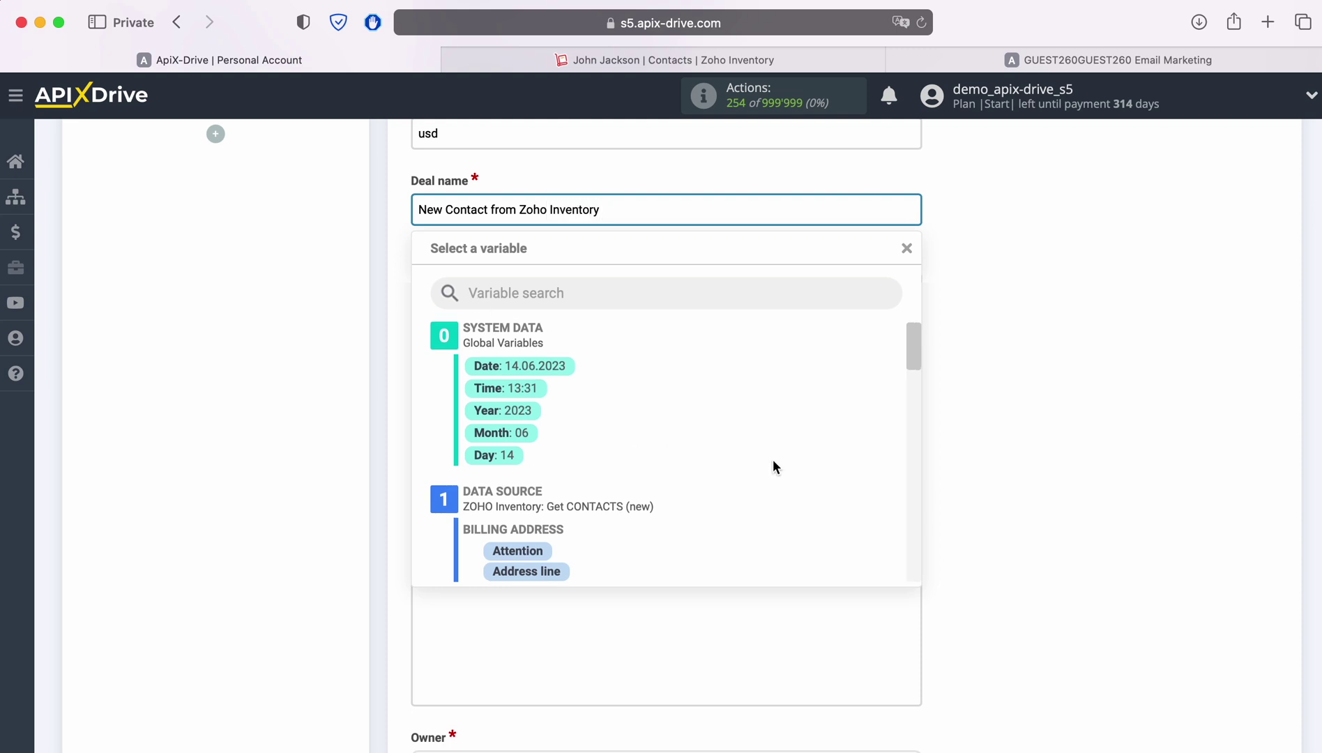
scroll(772, 459, down, 5)
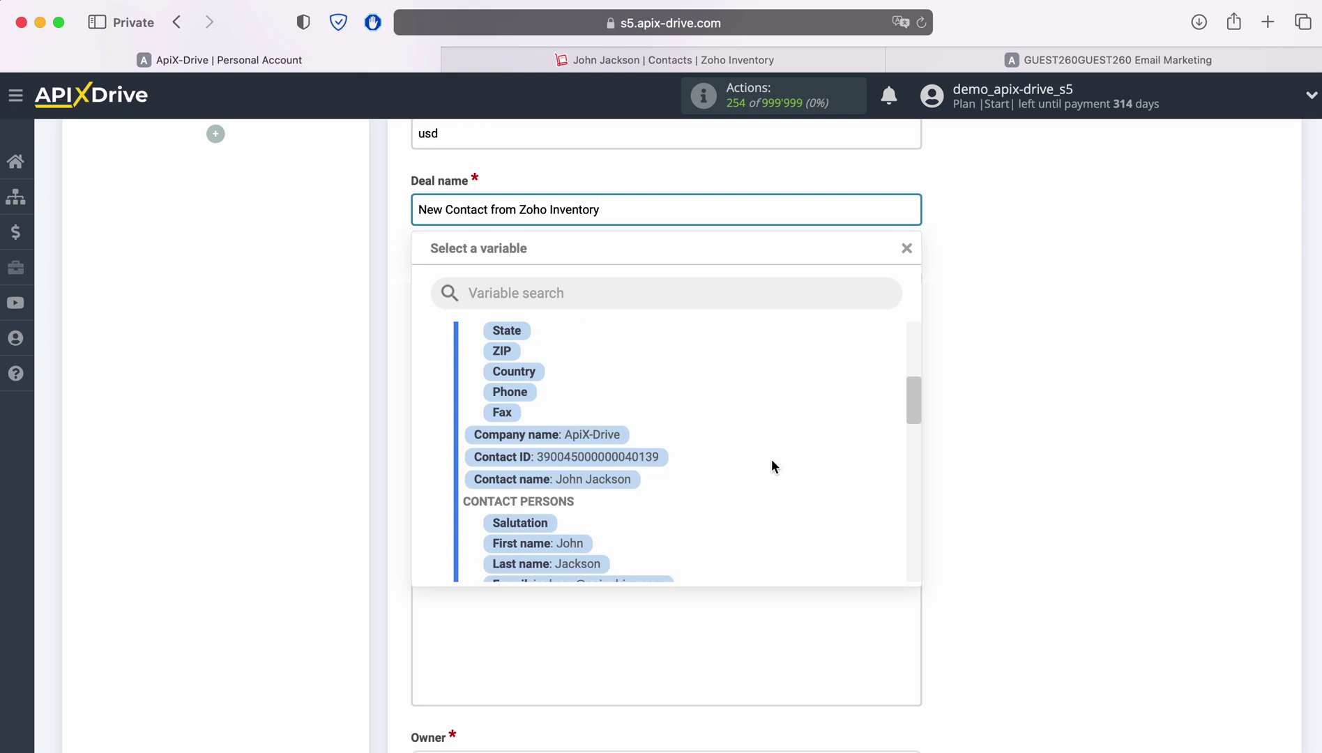
scroll(771, 460, down, 2)
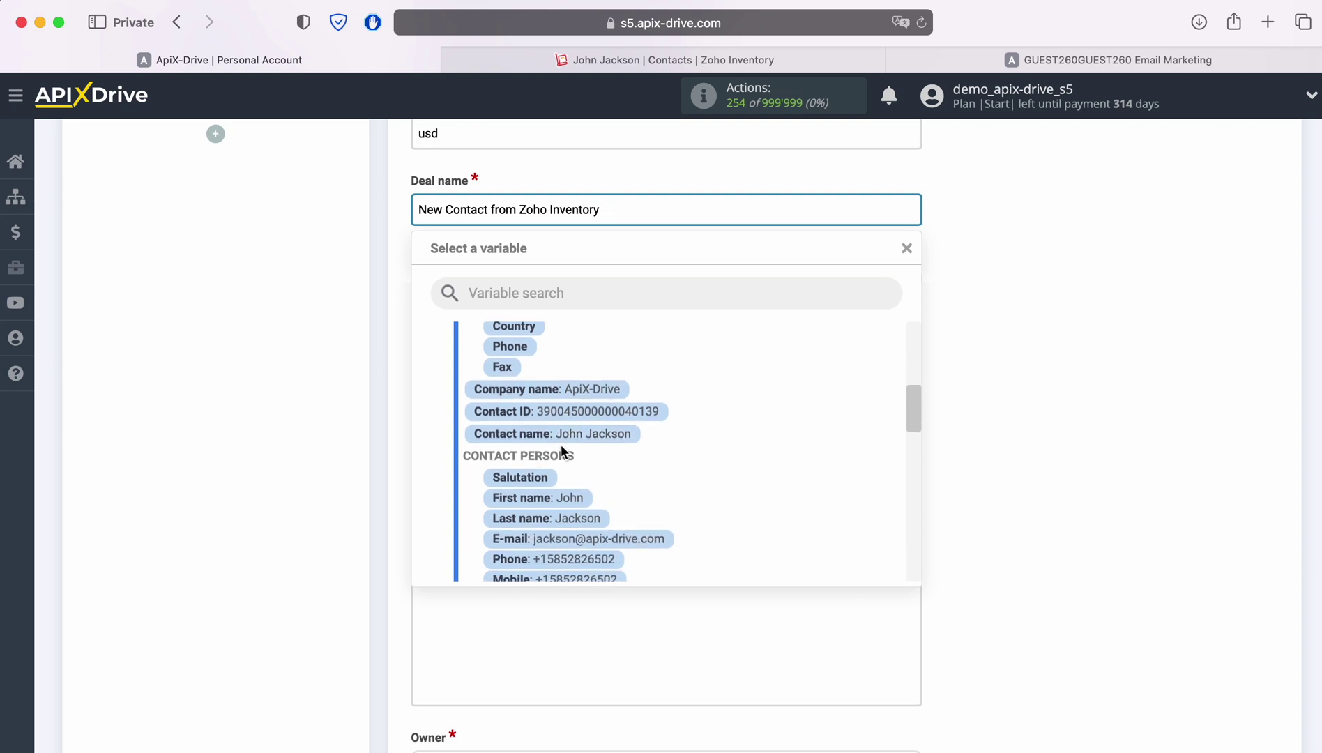
scroll(562, 451, up, 1)
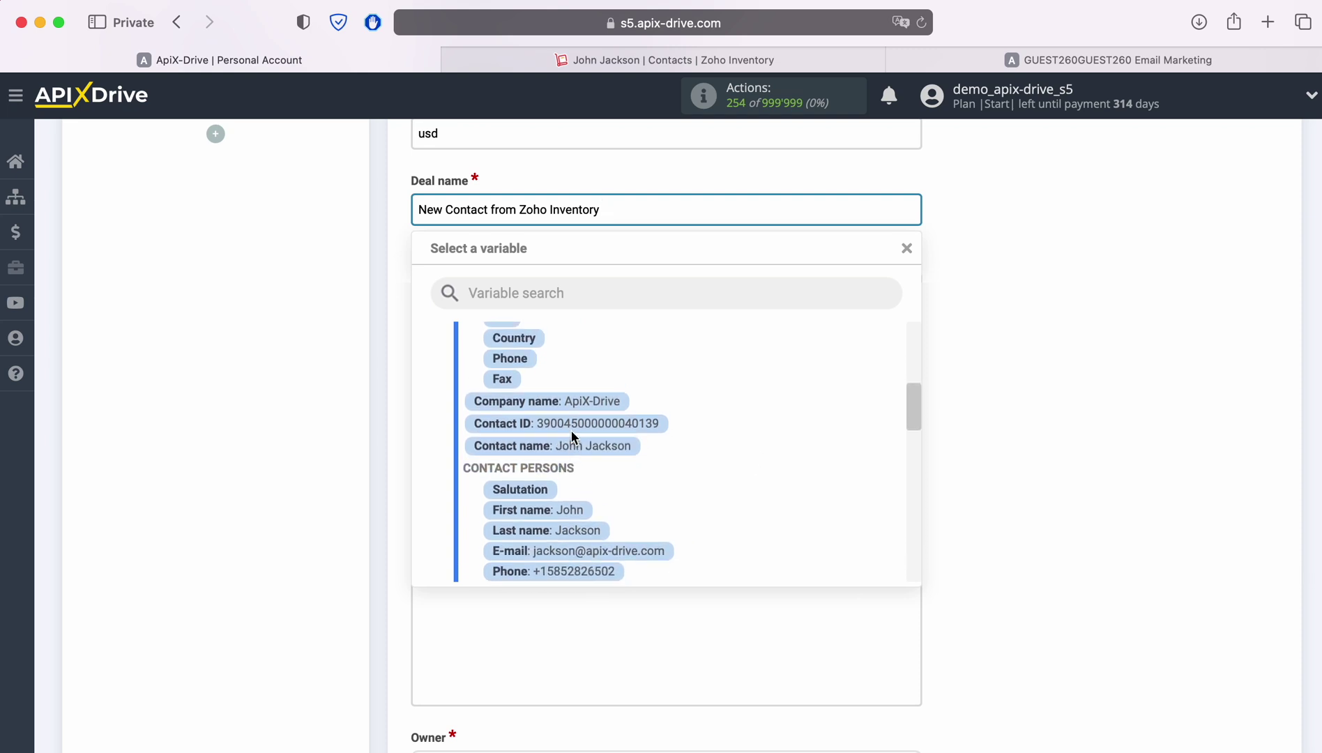
click(572, 446)
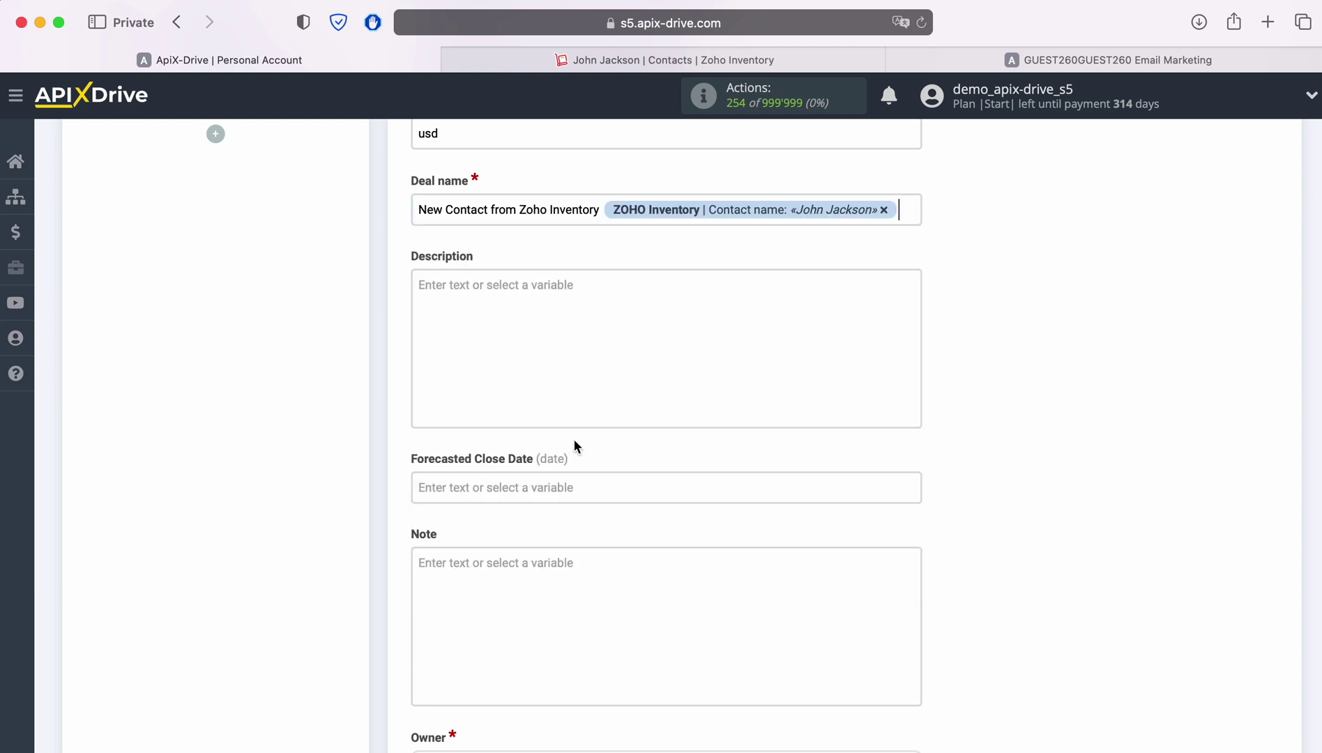
click(472, 289)
Insert the contact's Creation date variable into the deal Description.
scroll(481, 335, down, 1)
scroll(861, 523, down, 1)
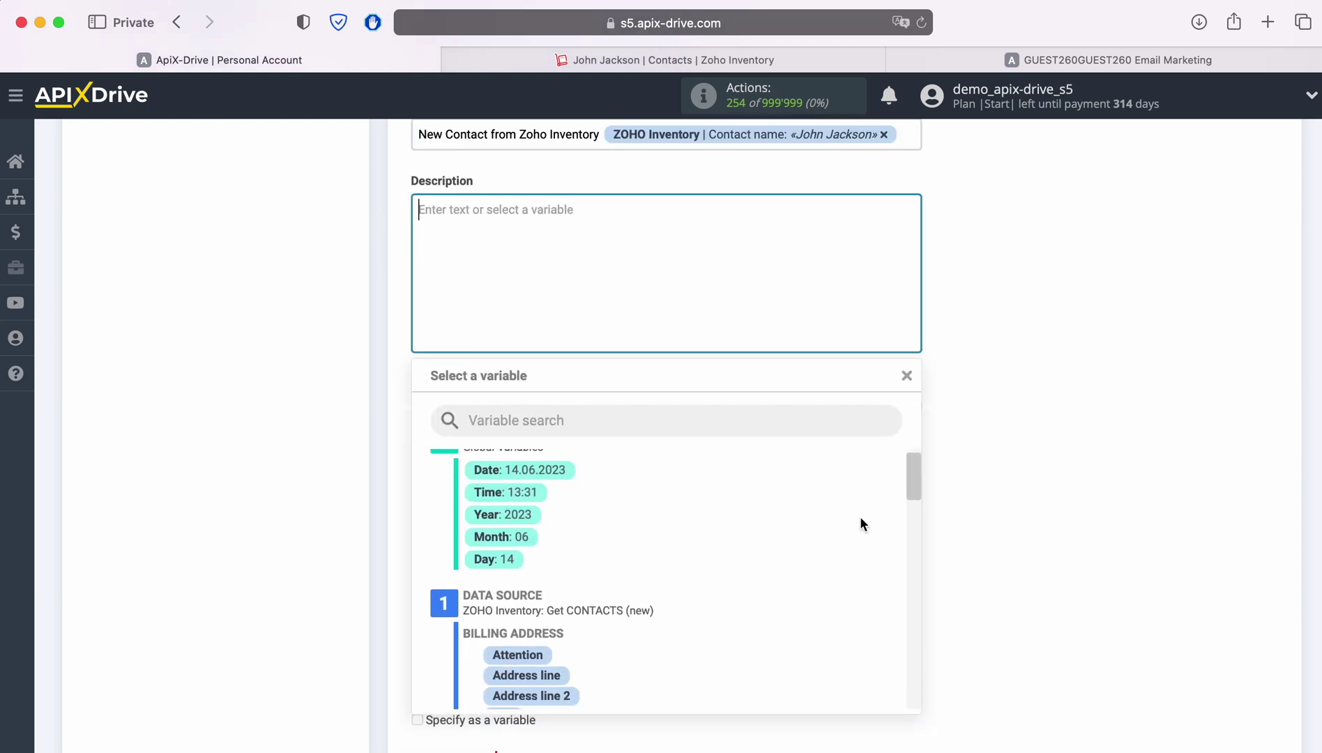
scroll(851, 519, down, 3)
scroll(829, 509, down, 4)
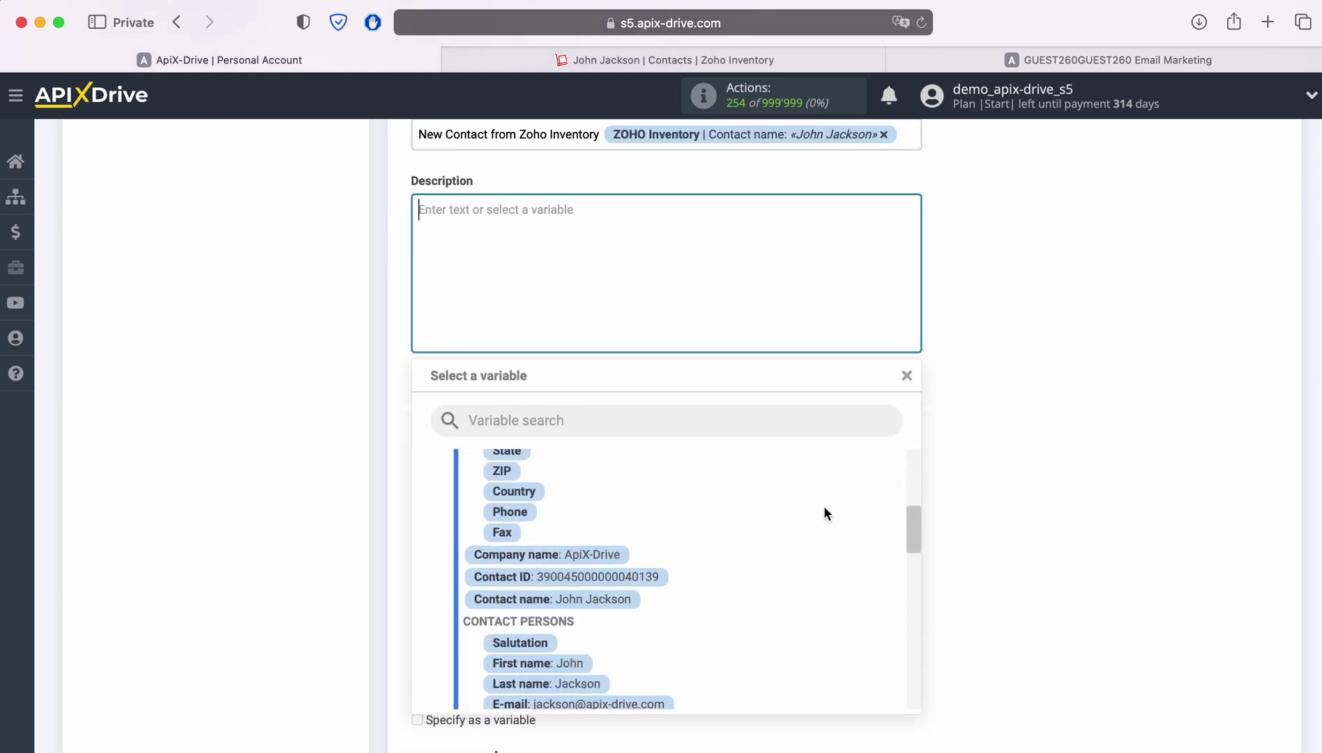
scroll(824, 513, down, 6)
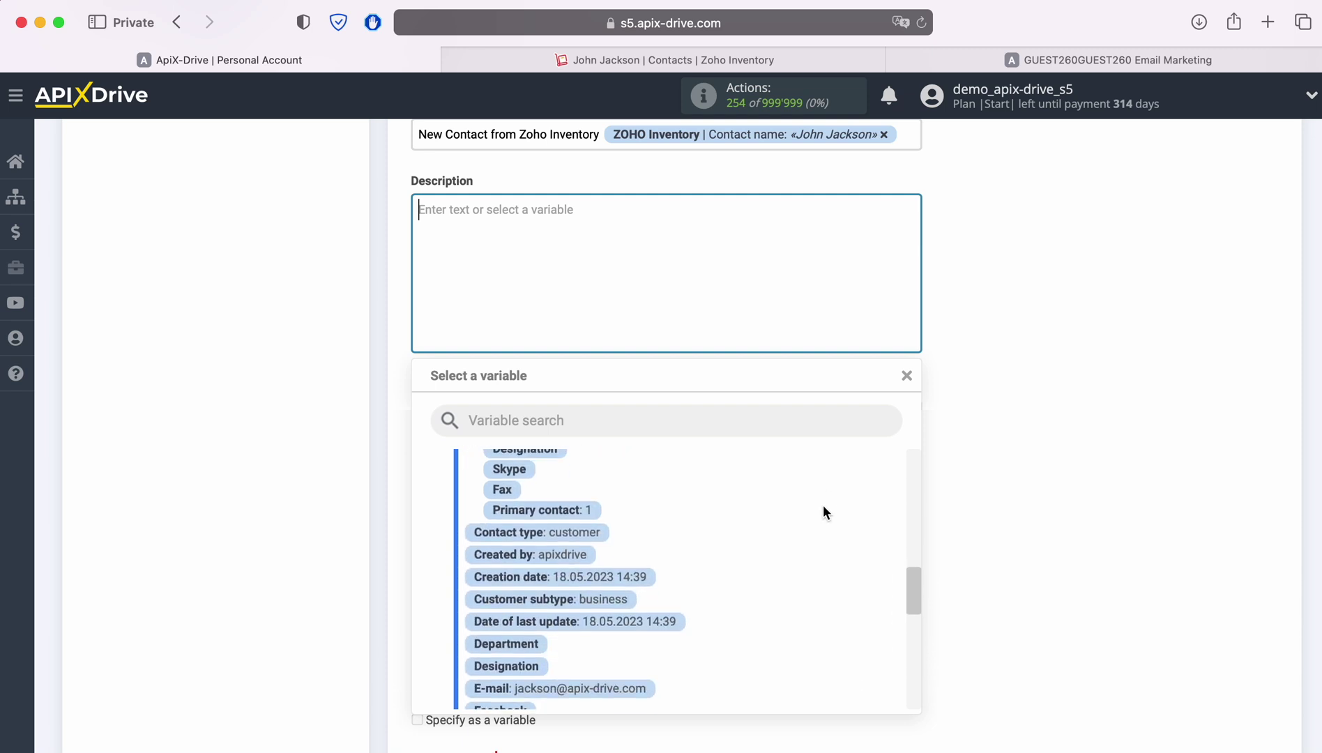
scroll(820, 509, down, 1)
click(606, 548)
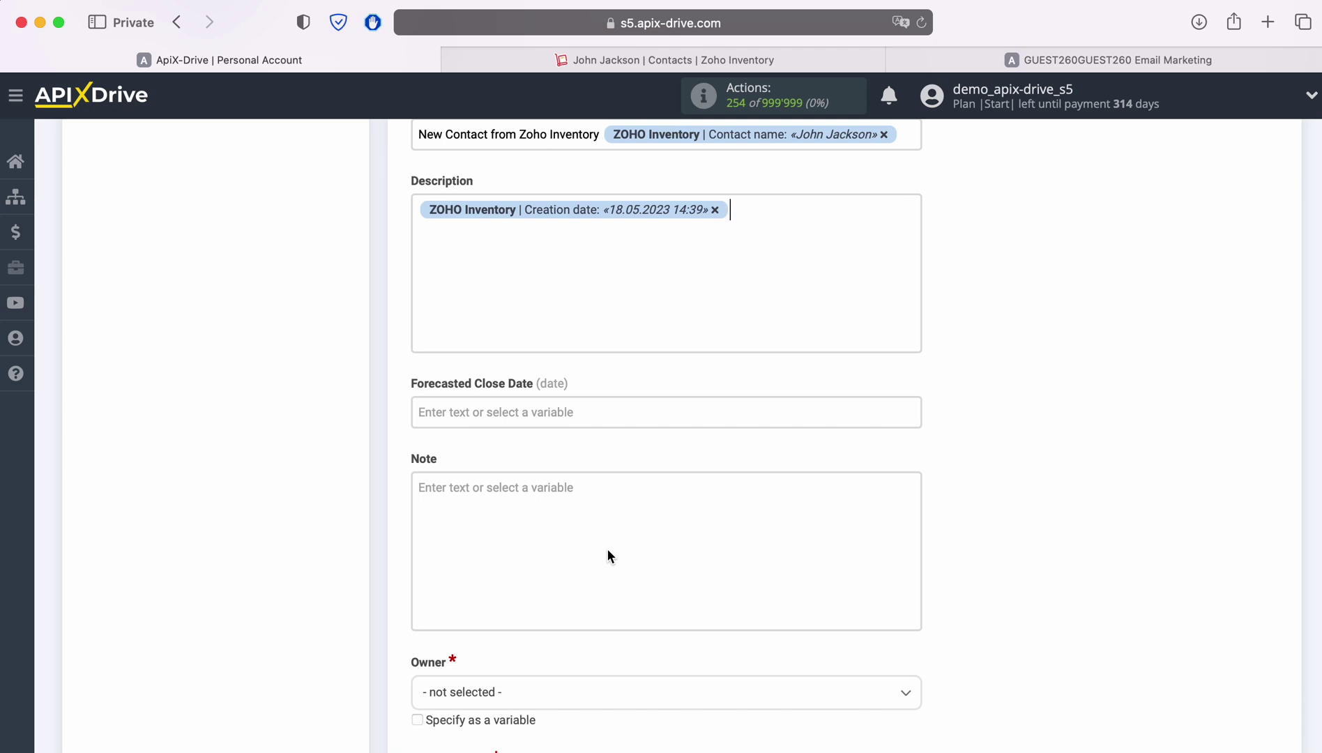
Add 'Web' followed by the contact's Website variable to the Description.
text(Web)
click(532, 225)
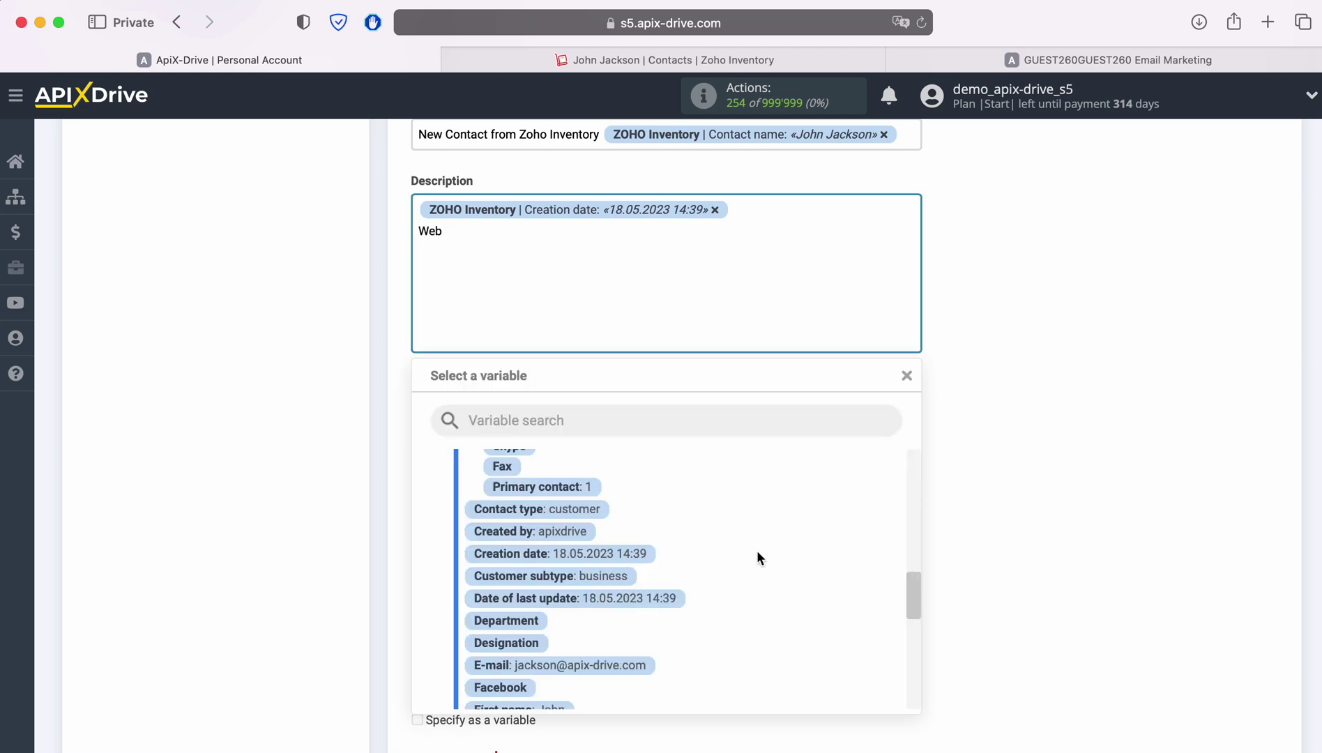
scroll(755, 551, down, 3)
scroll(757, 550, down, 10)
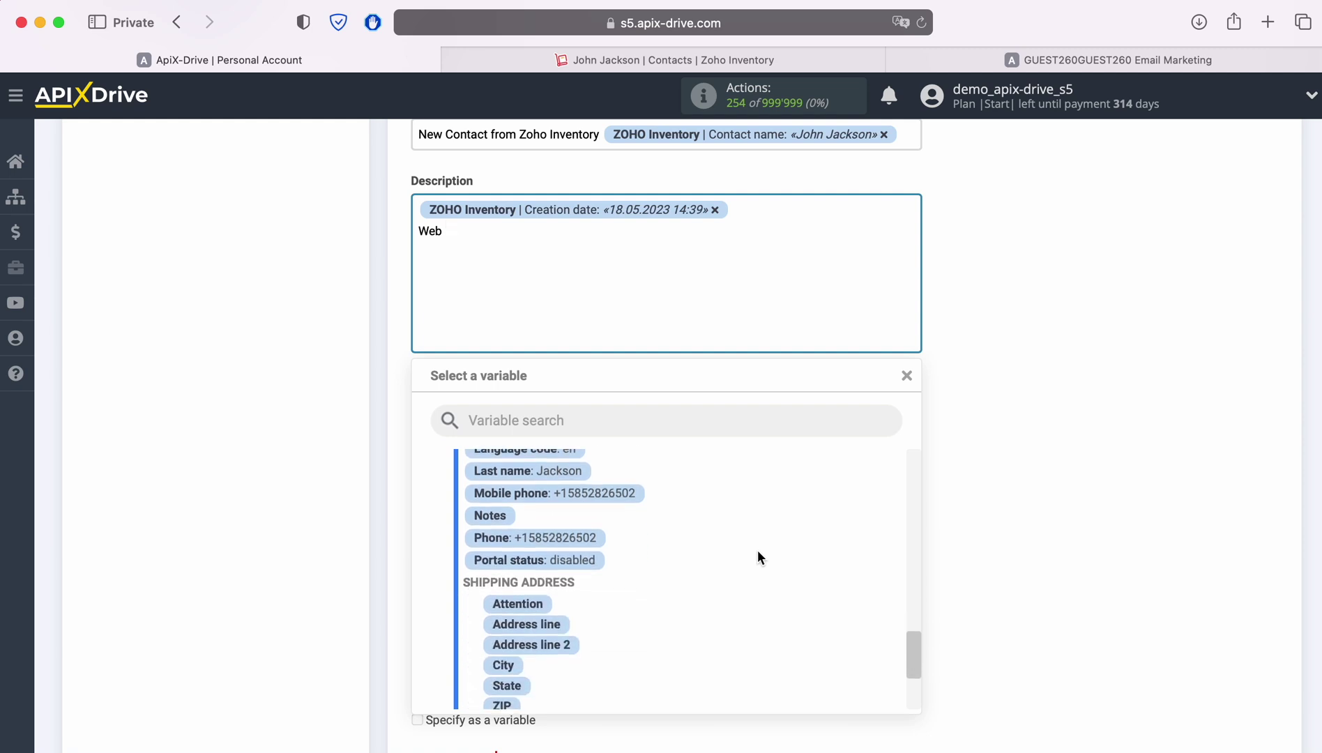
click(617, 650)
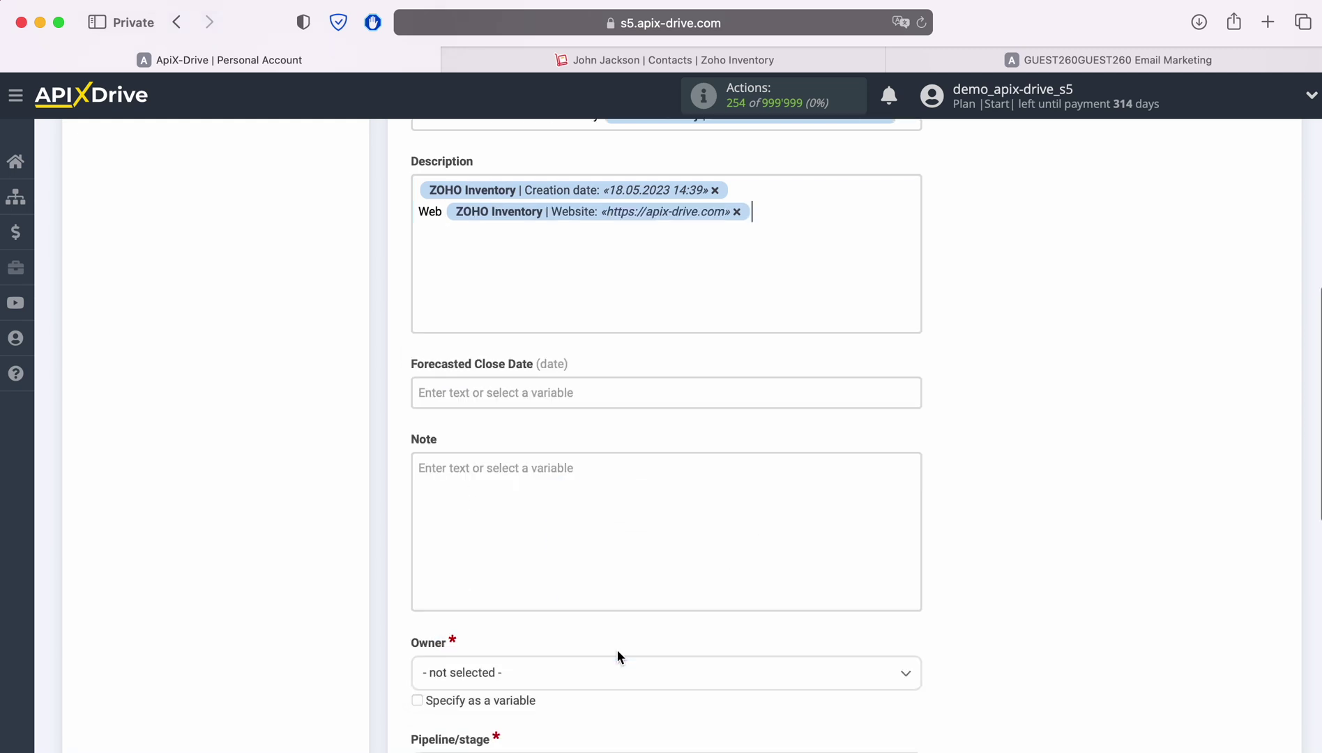
scroll(966, 471, down, 5)
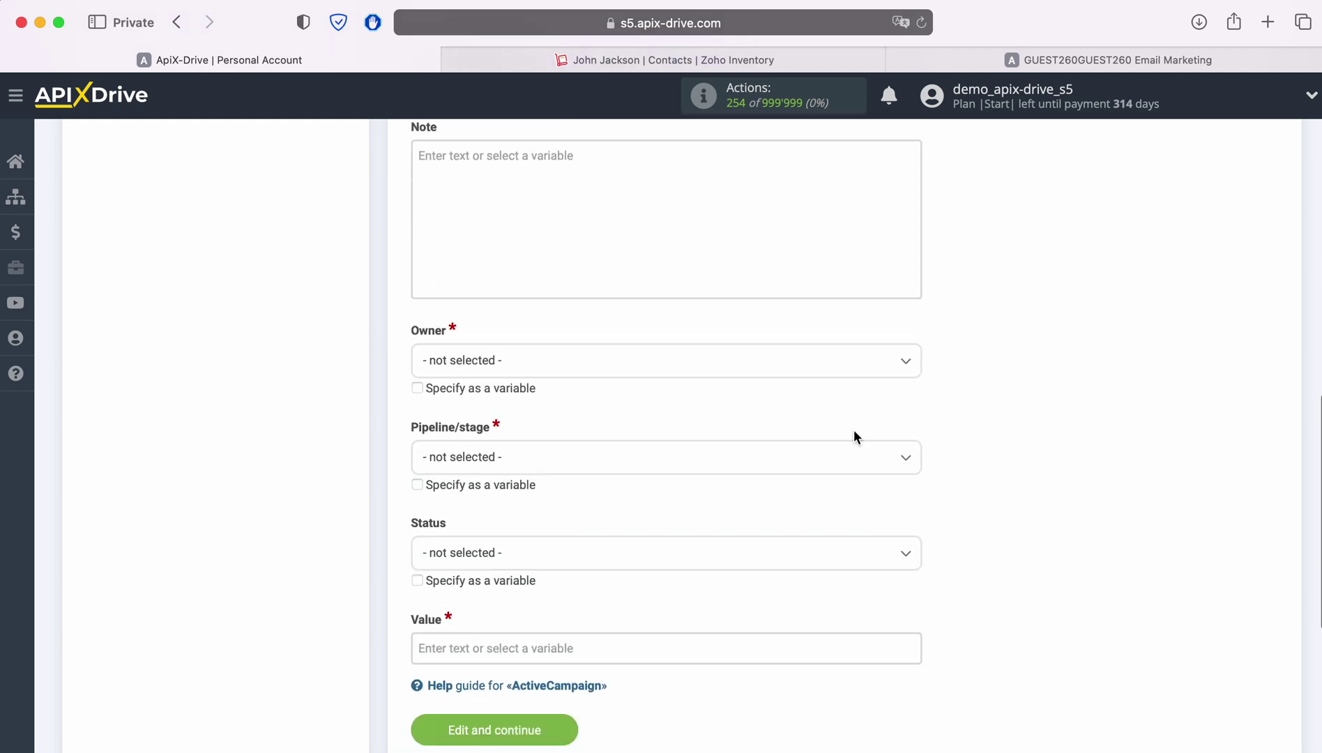
Choose admin as Owner, New Leads: To Contact as Pipeline/stage, Open as Status, and Value 100.
click(689, 376)
click(487, 456)
click(513, 460)
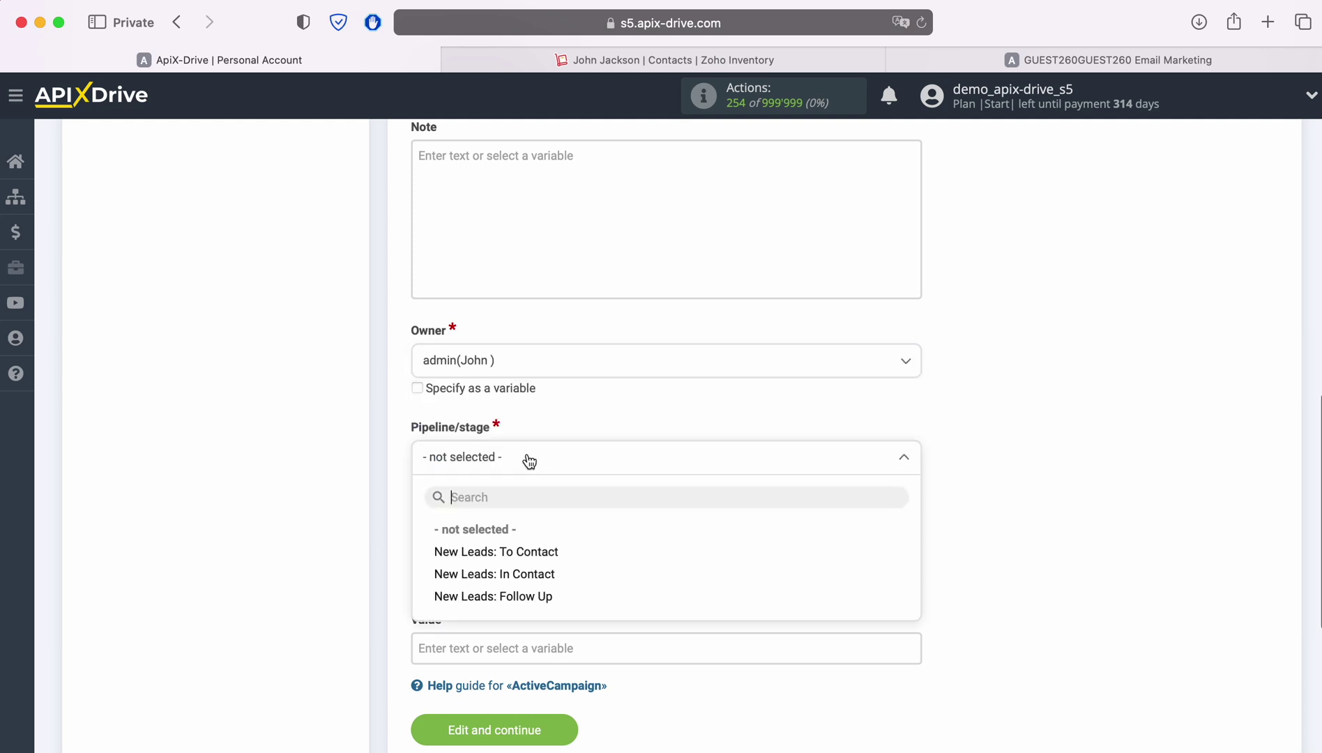
click(532, 553)
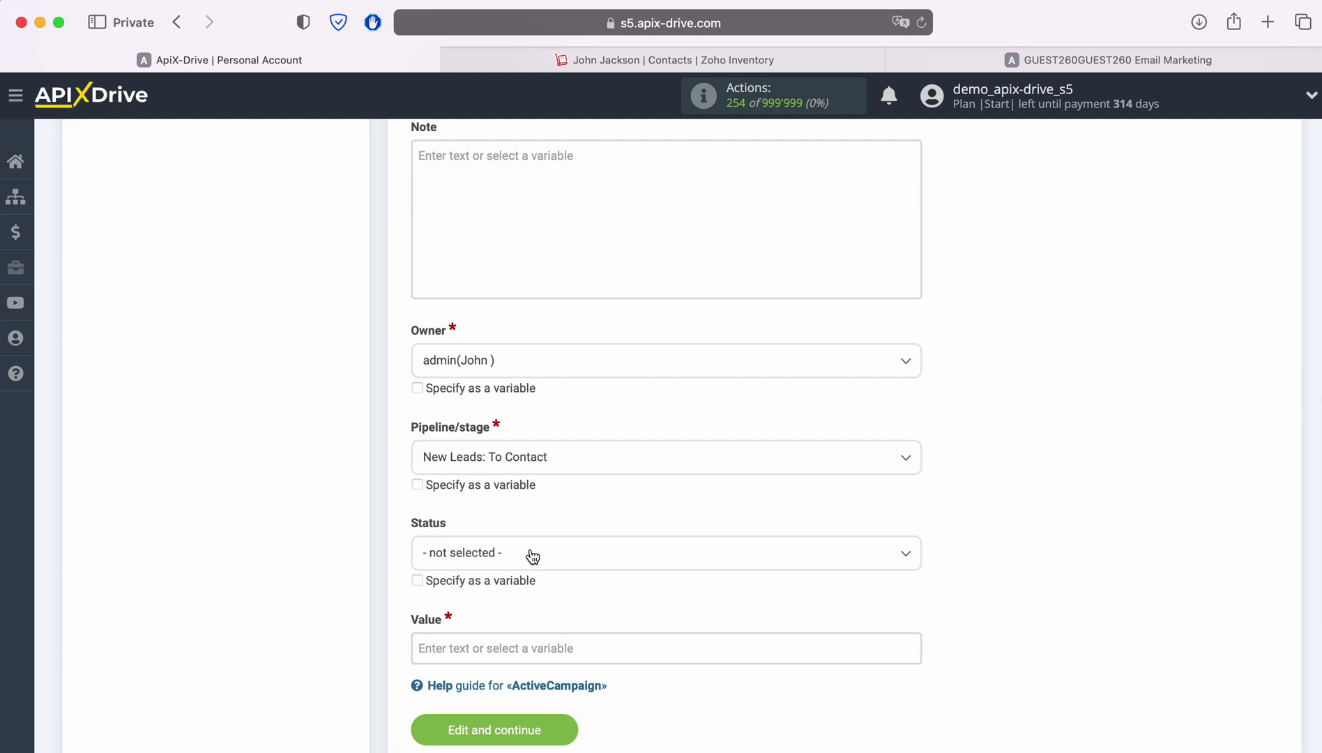
click(532, 555)
click(441, 646)
click(442, 647)
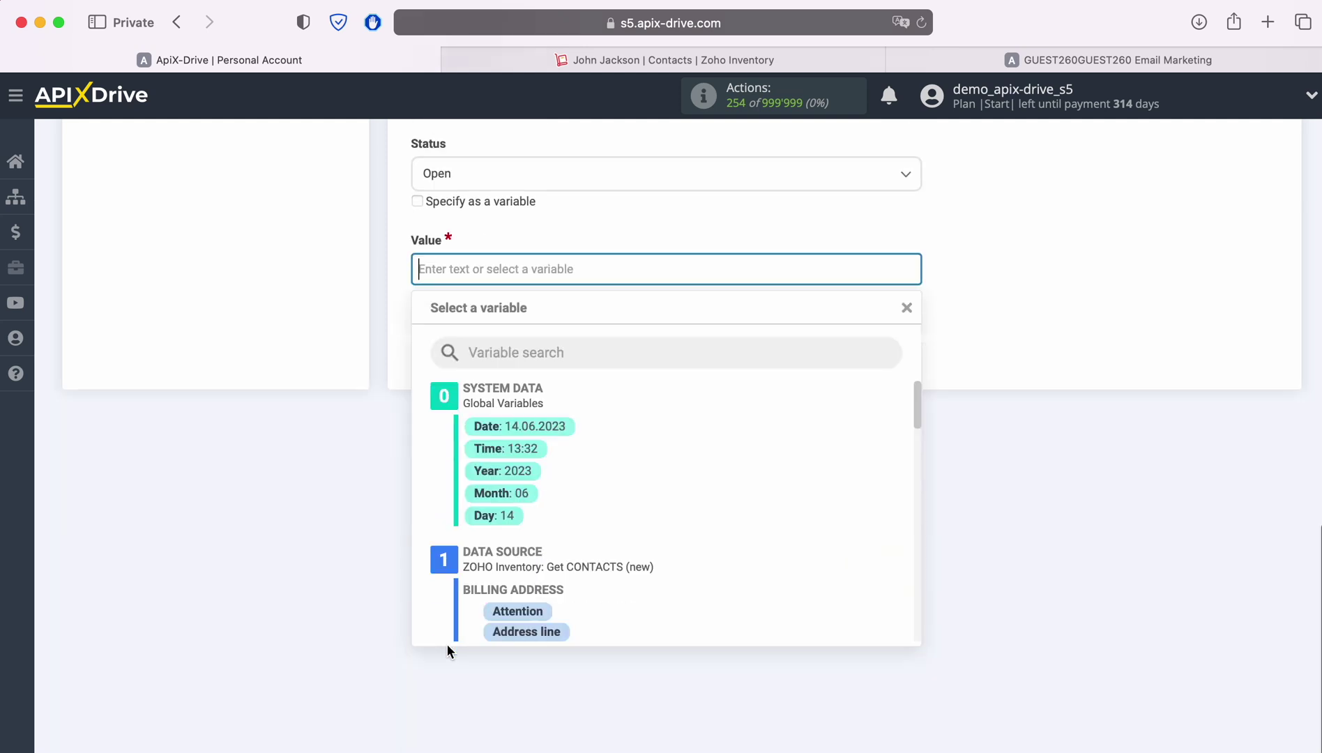
text(100)
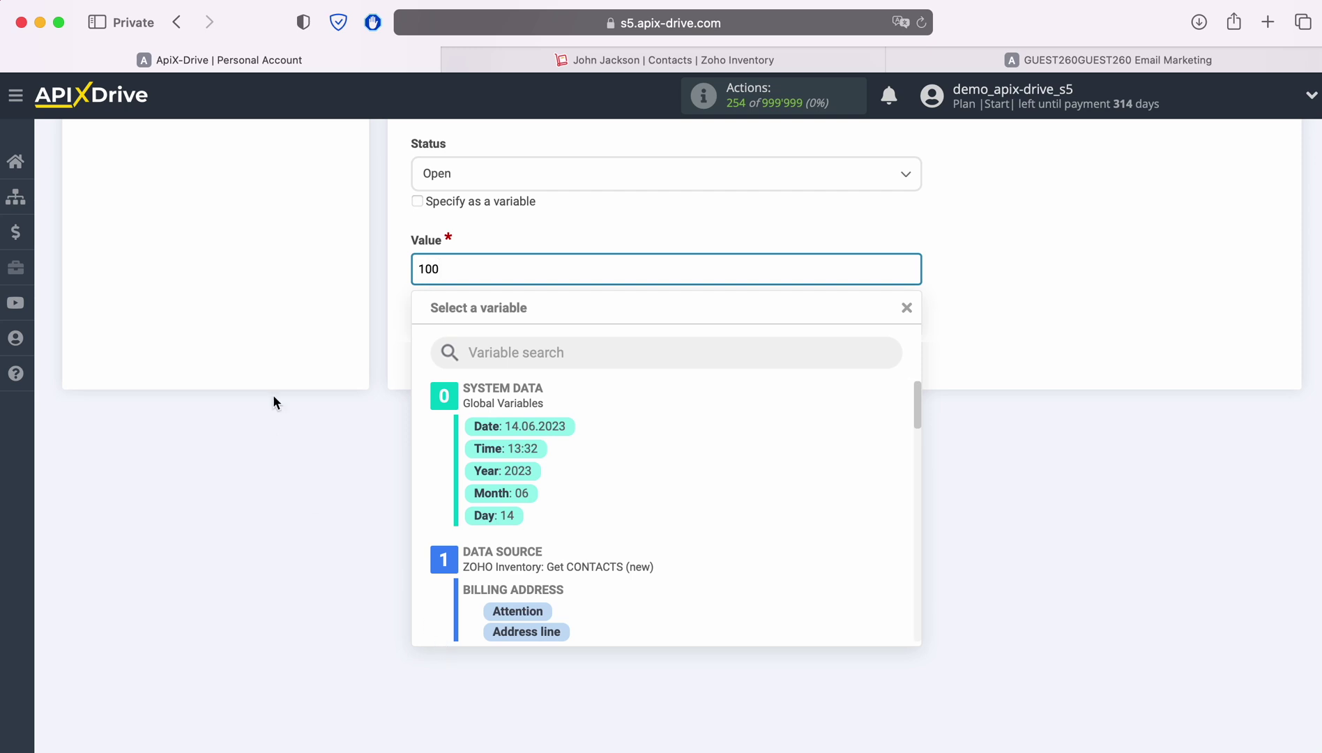
click(276, 350)
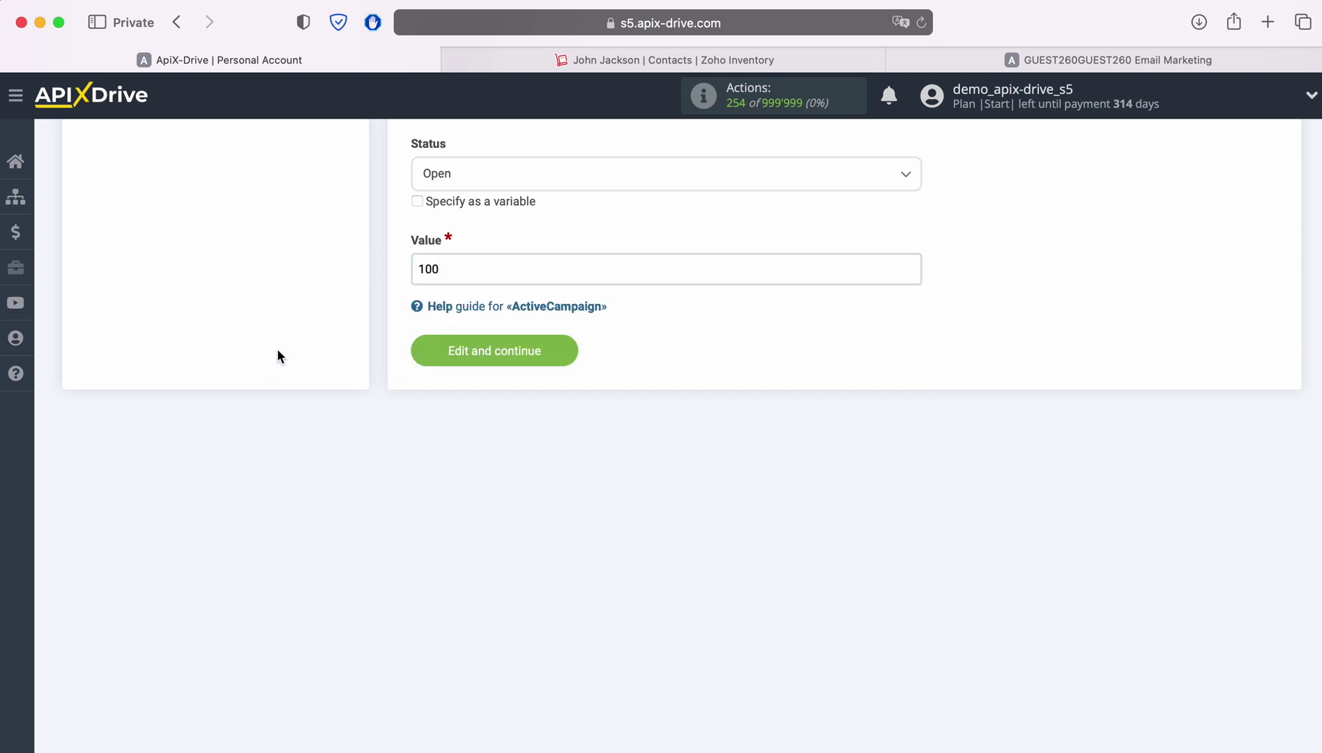
Save the mapping, send a test deal to ActiveCampaign, and switch to the ActiveCampaign tab.
click(560, 350)
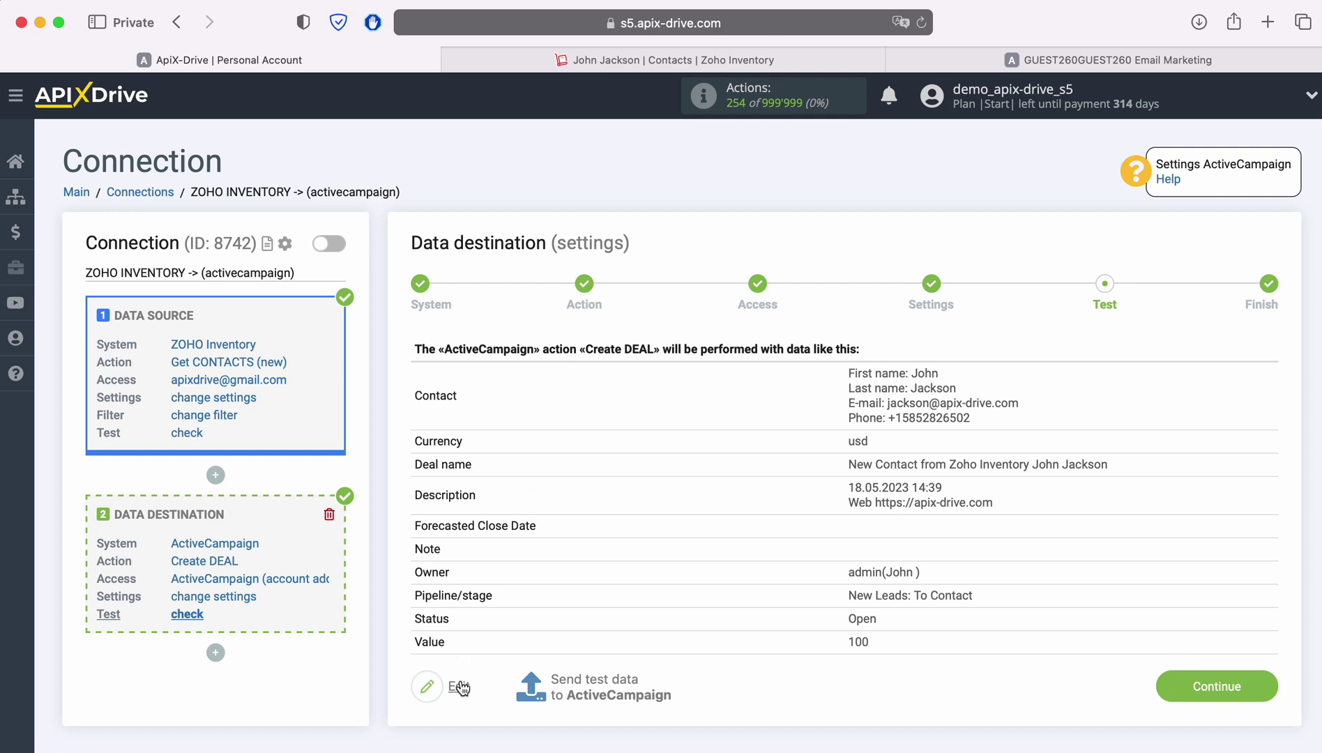
click(593, 685)
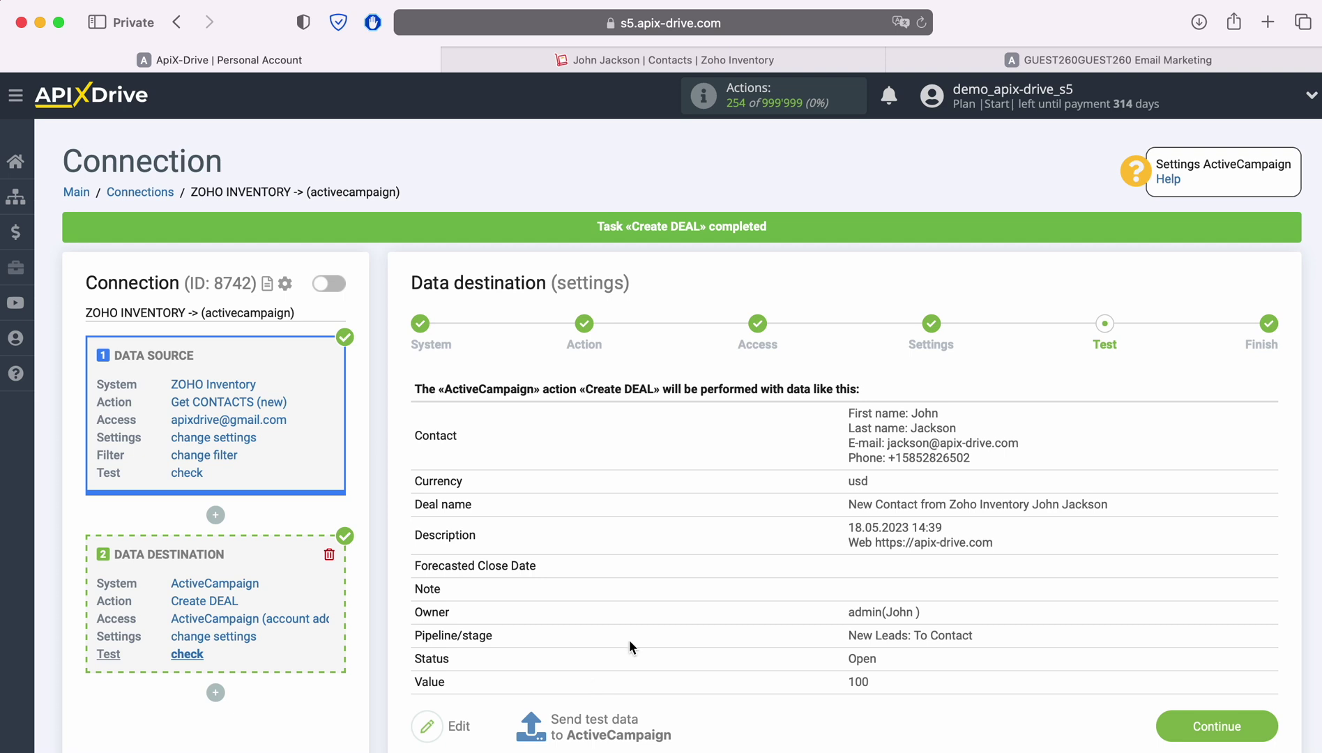
click(927, 55)
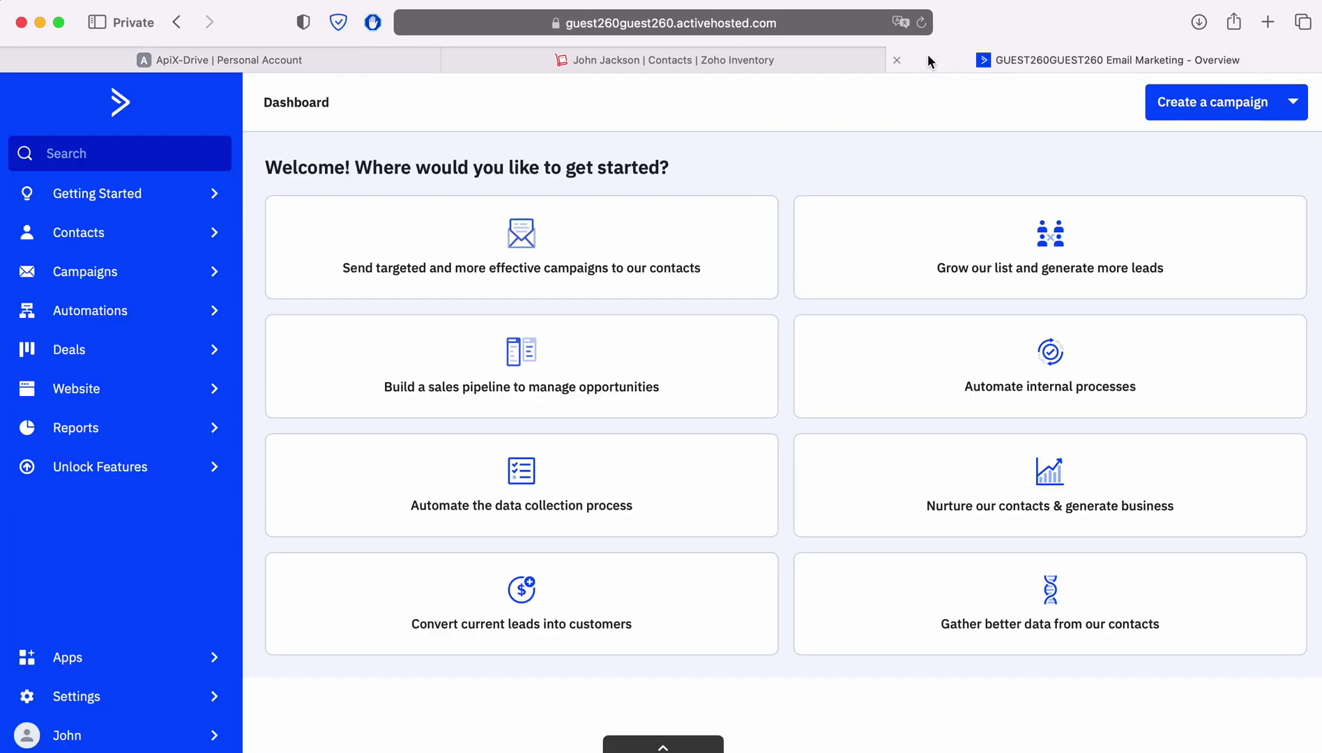
Check the $100 'New Contact from Zoho Inventory' deal and its linked contact, then return to ApiX-Drive.
click(109, 350)
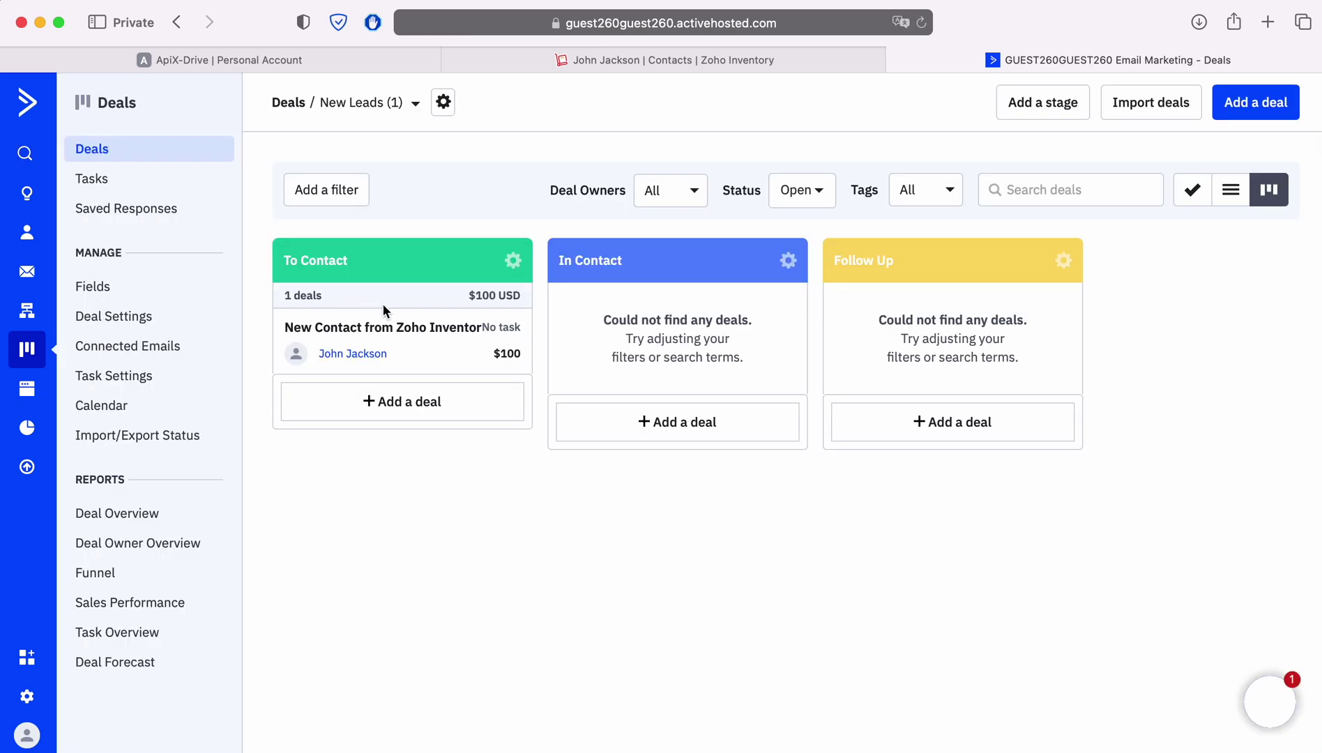
click(434, 334)
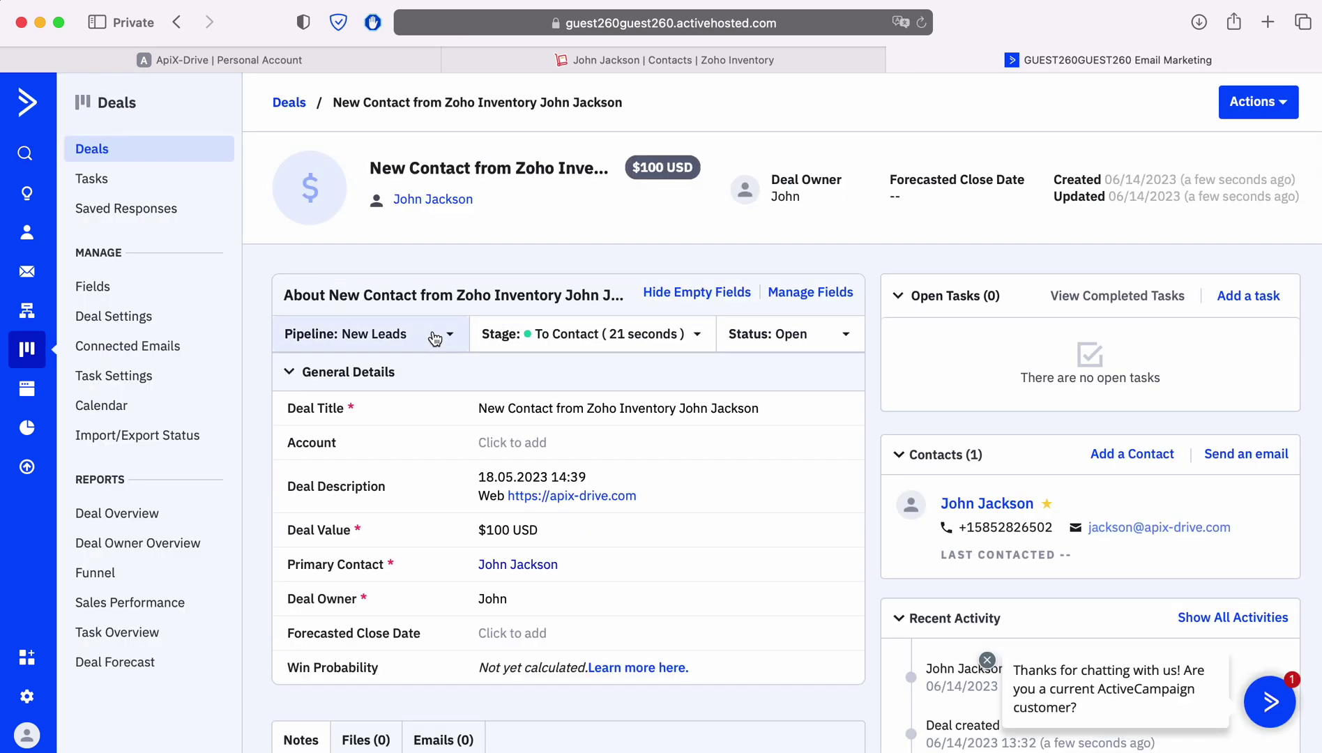
click(432, 199)
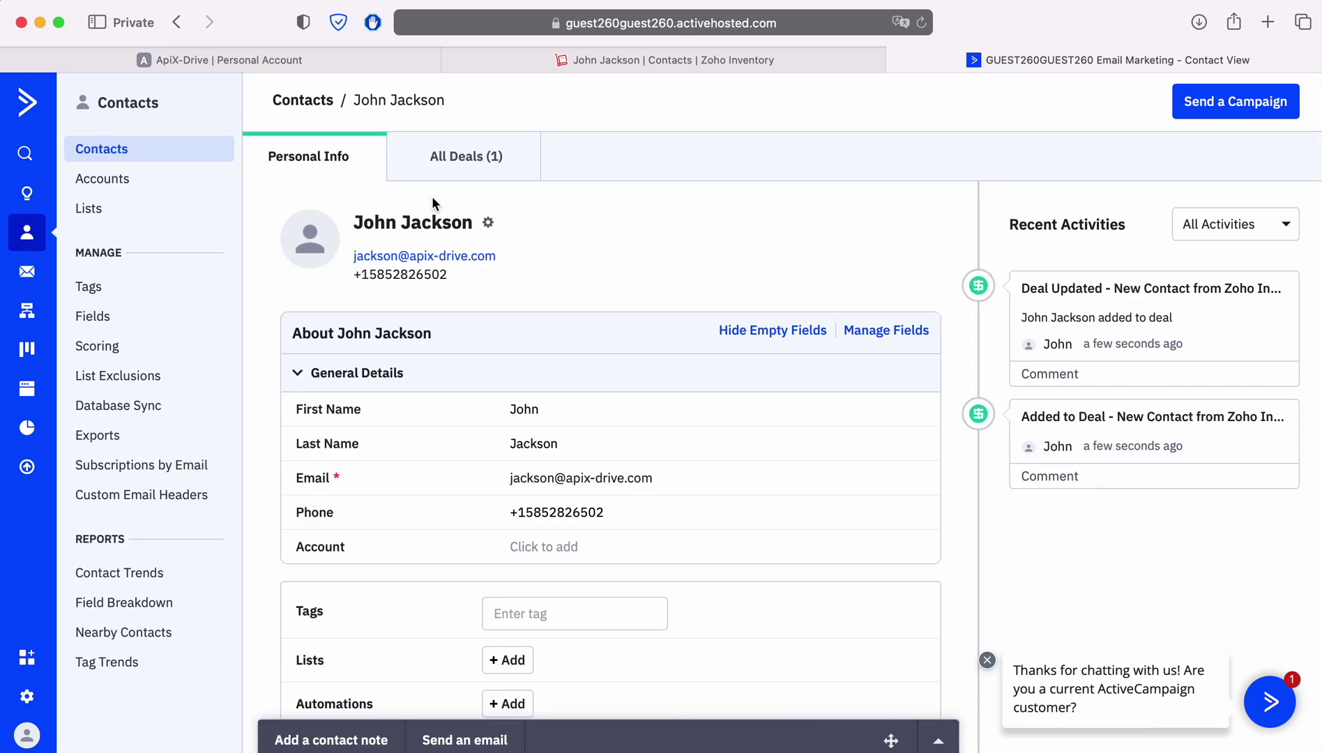
click(228, 52)
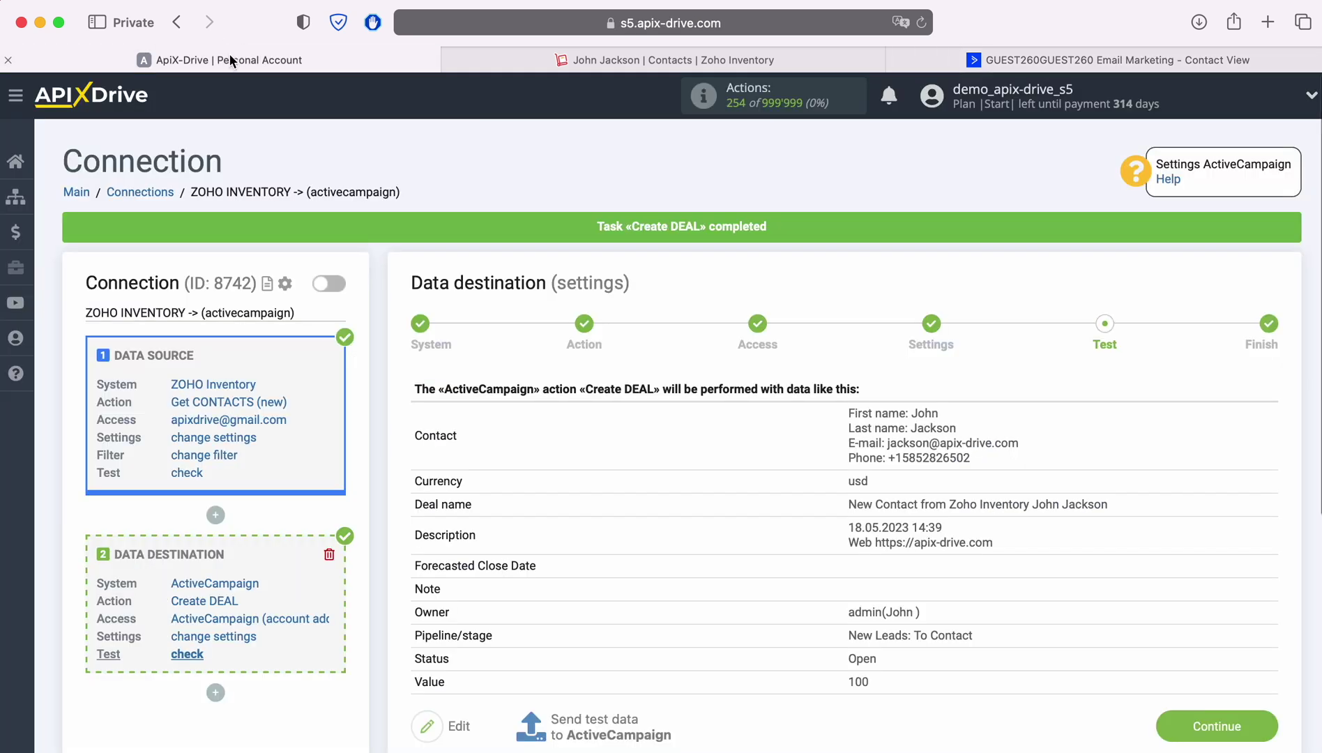
Turn on auto-update for the ZOHO INVENTORY -> ActiveCampaign connection with a 5-minute update interval.
click(1253, 727)
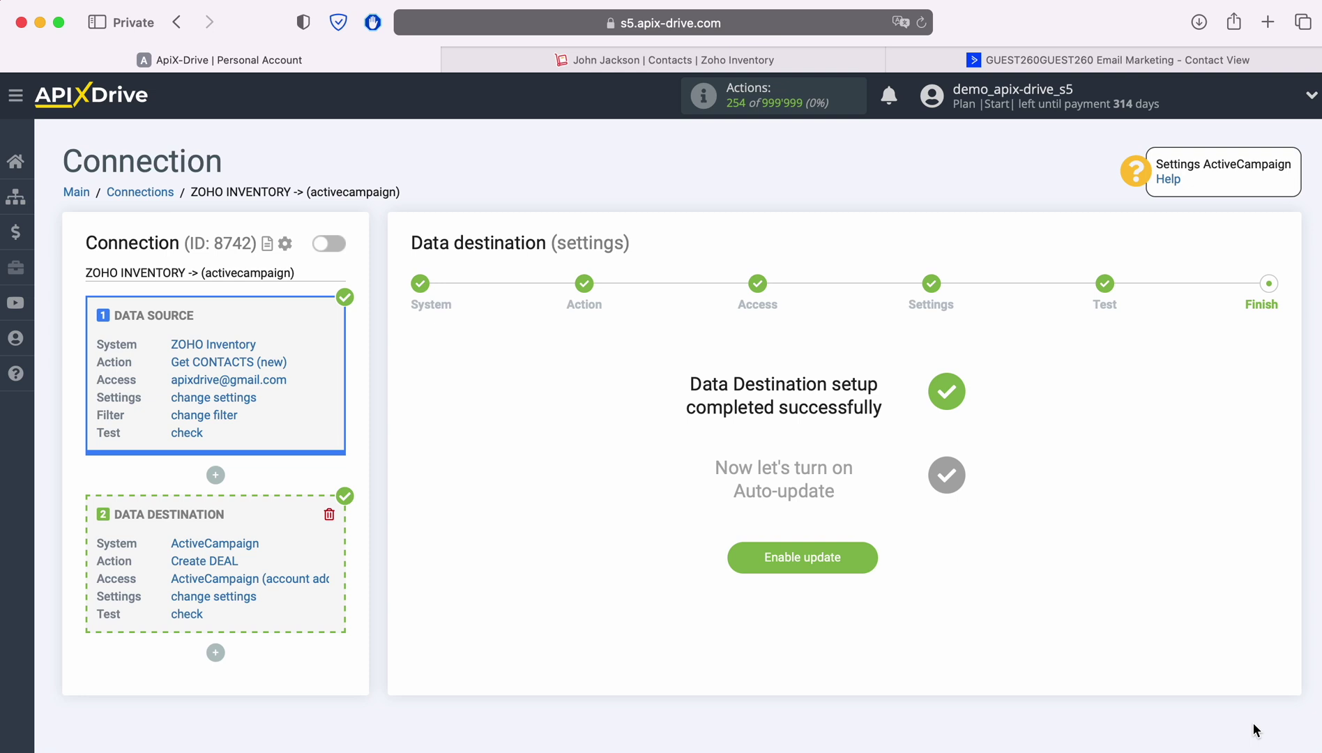
click(869, 557)
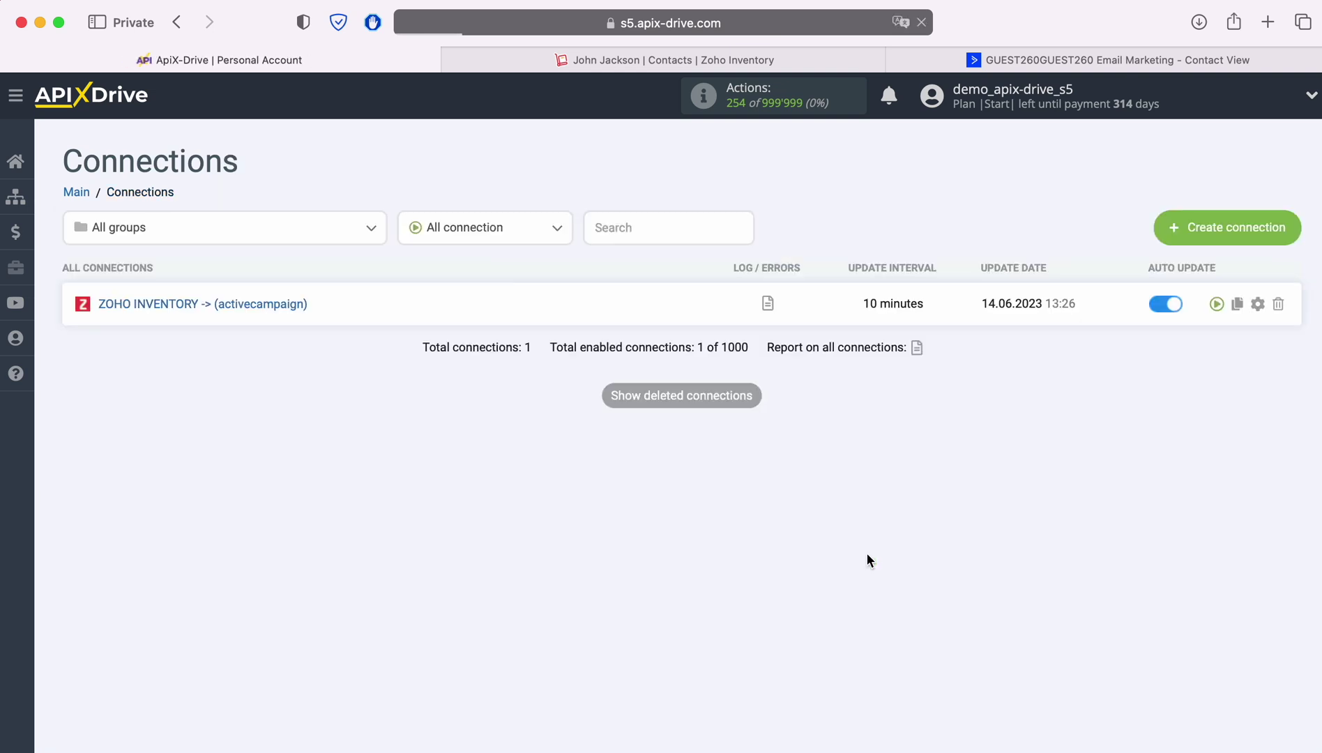
click(1256, 303)
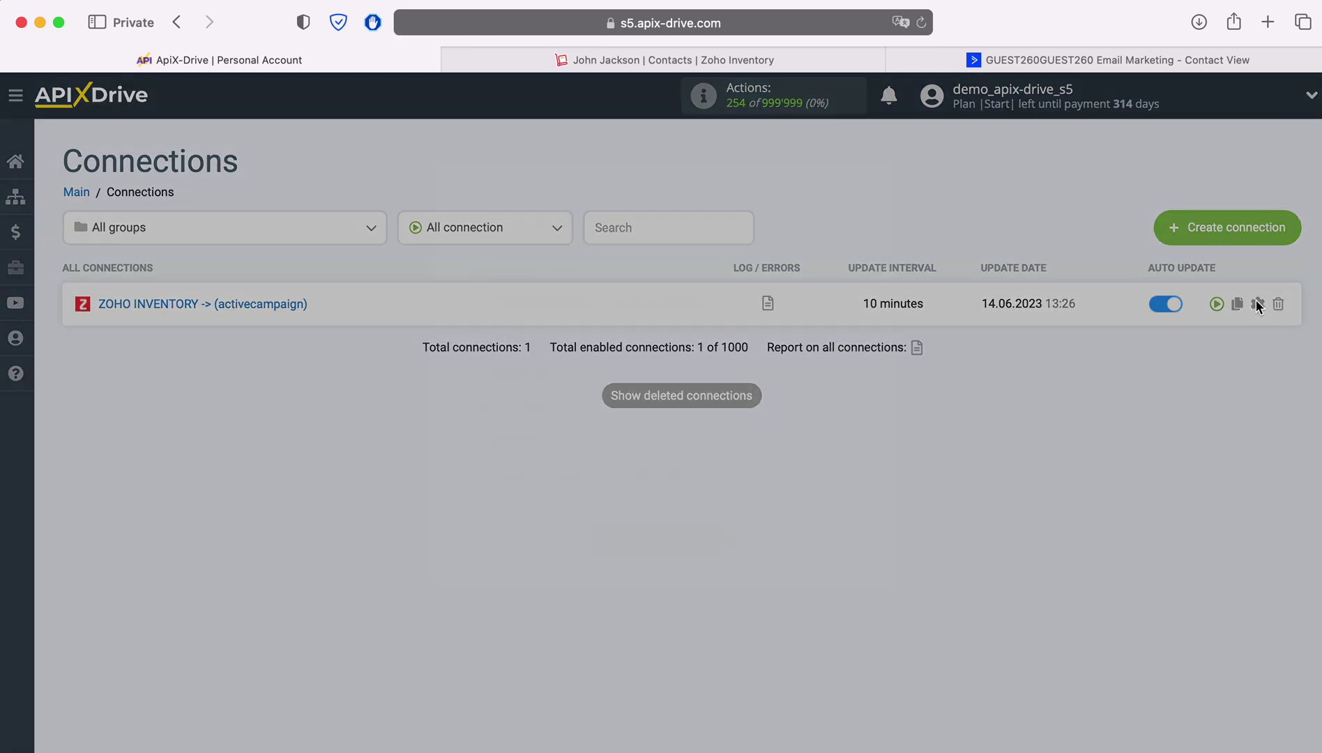
click(804, 433)
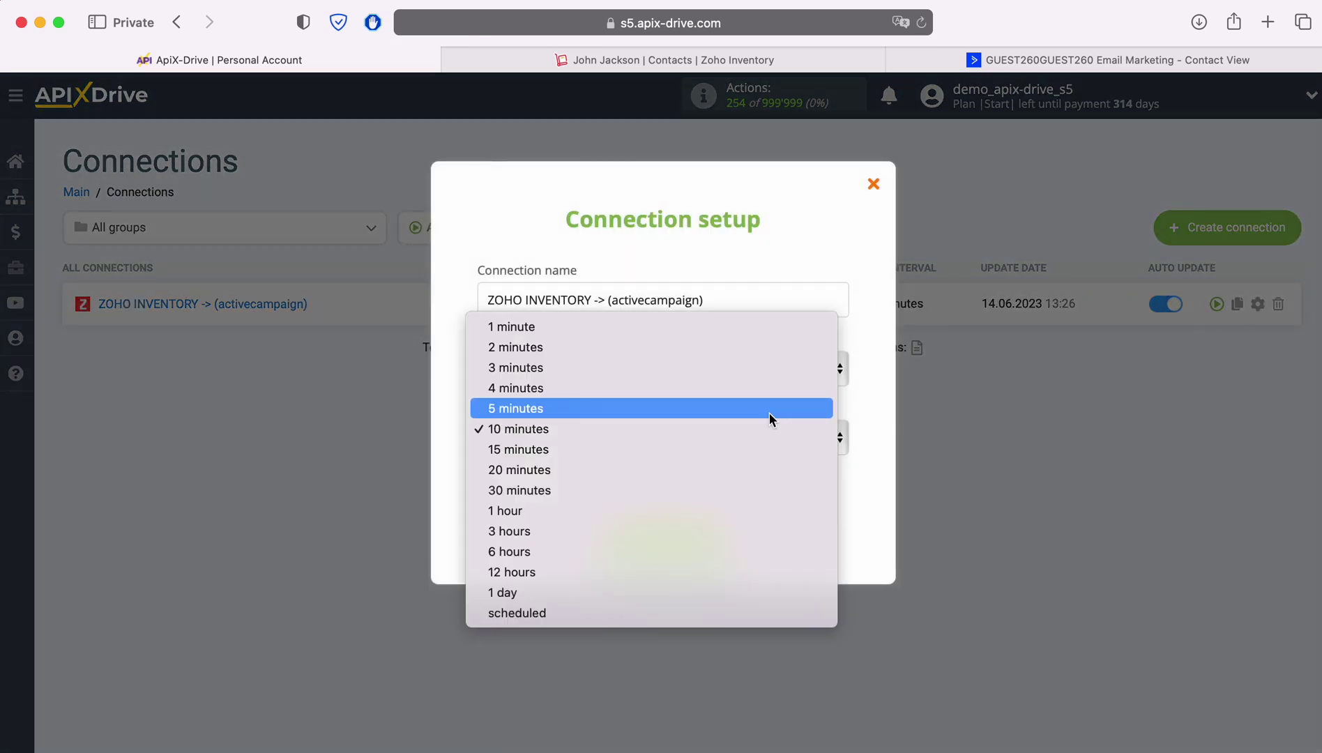
click(769, 413)
click(725, 541)
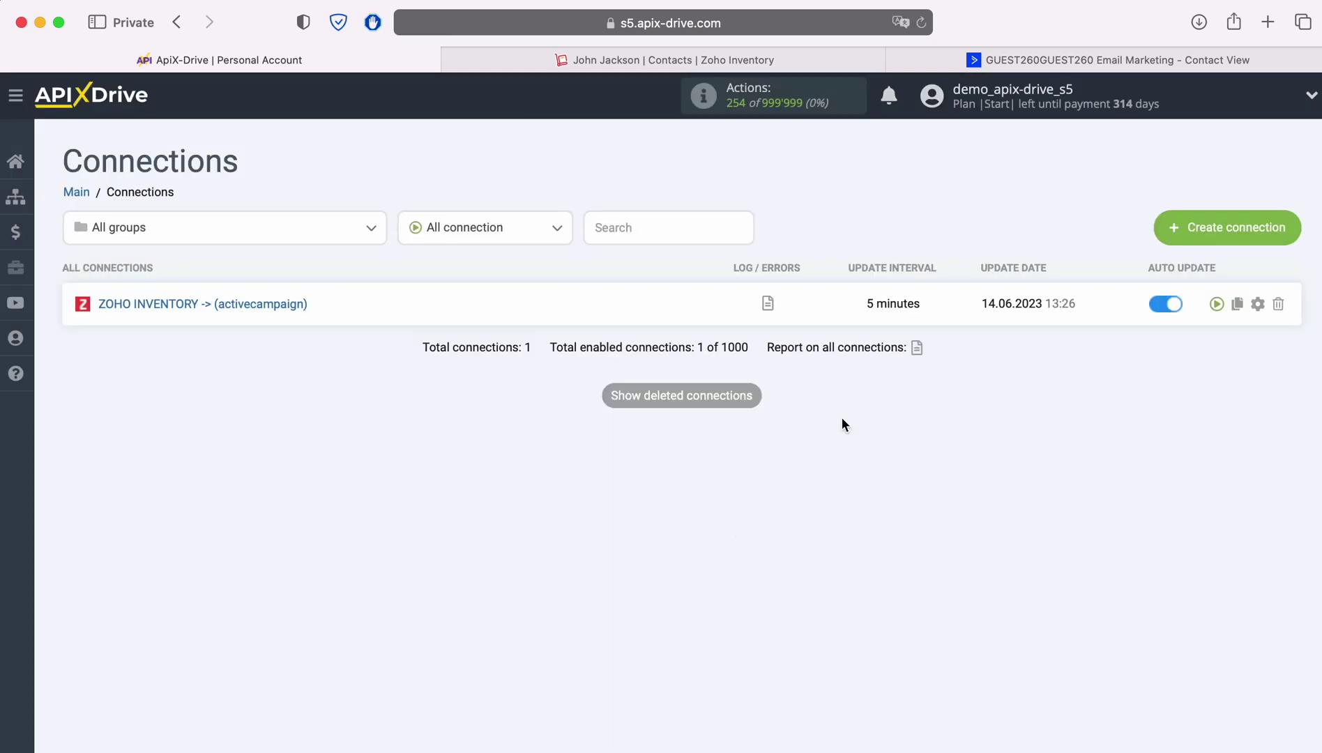